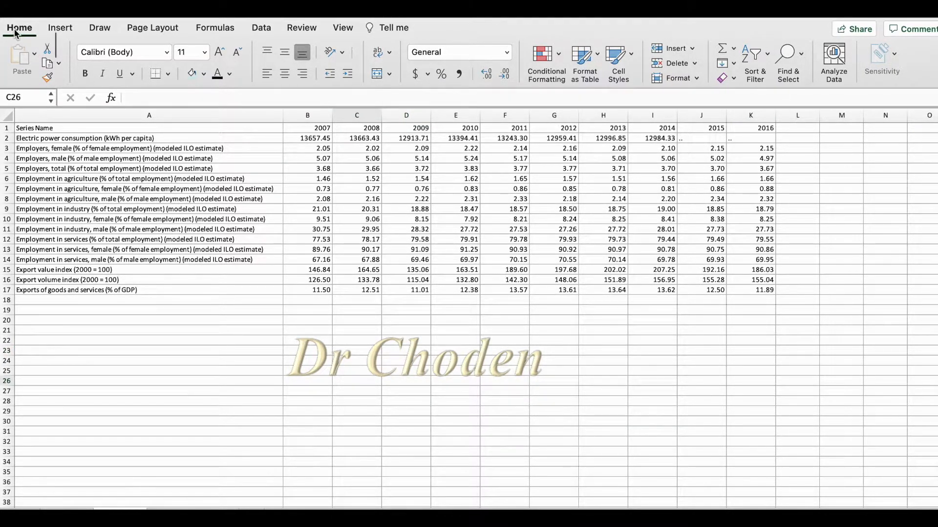
left_click(557, 57)
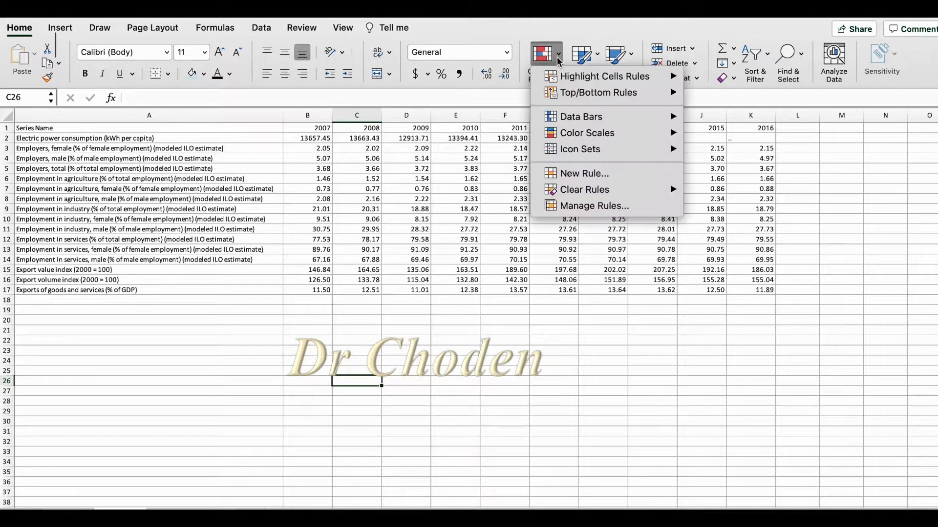
mouse_move(581, 72)
mouse_move(579, 152)
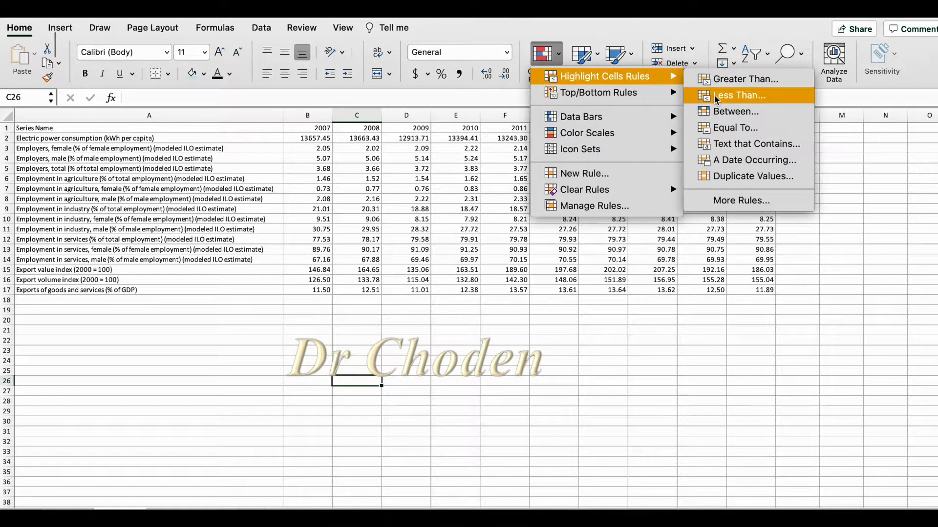
mouse_move(593, 99)
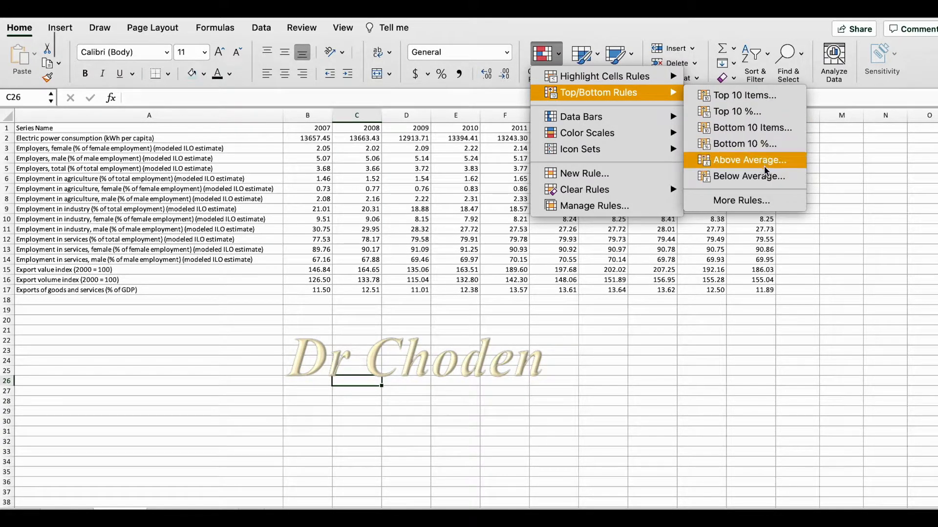
mouse_move(582, 126)
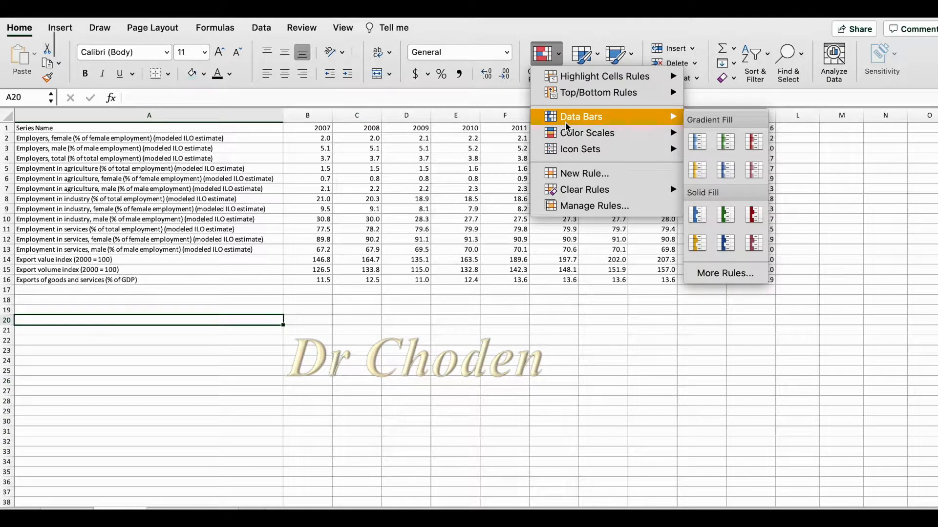
key("Escape")
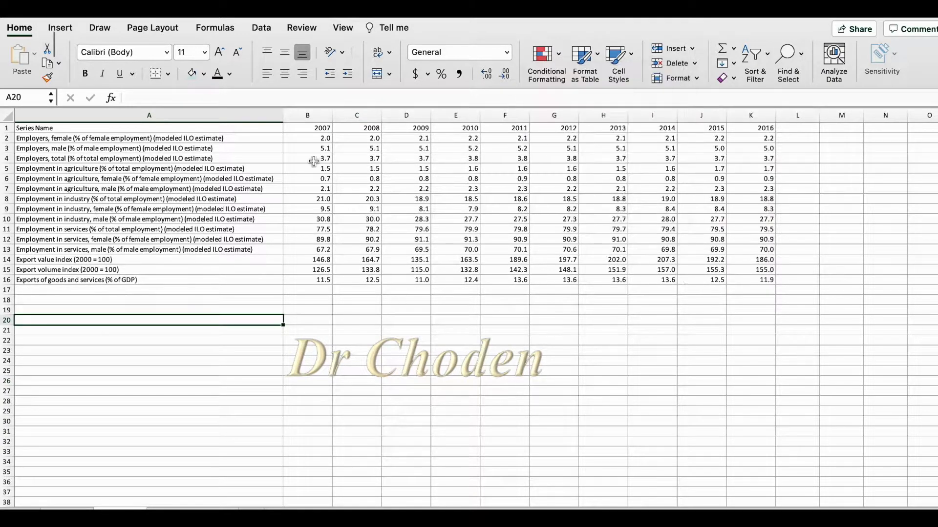
Apply blue gradient-fill data bars to the 2007 values in B2:B16.
left_click_drag(313, 138, 309, 281)
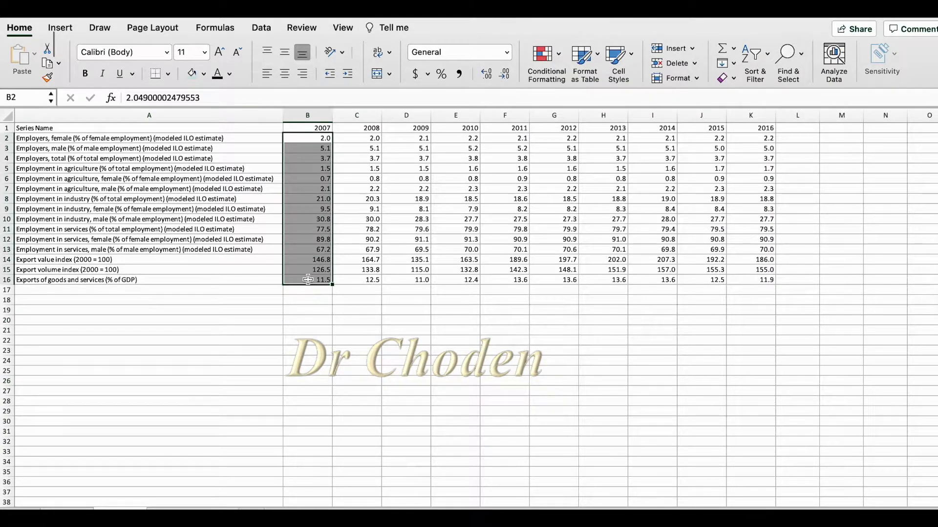
left_click(560, 62)
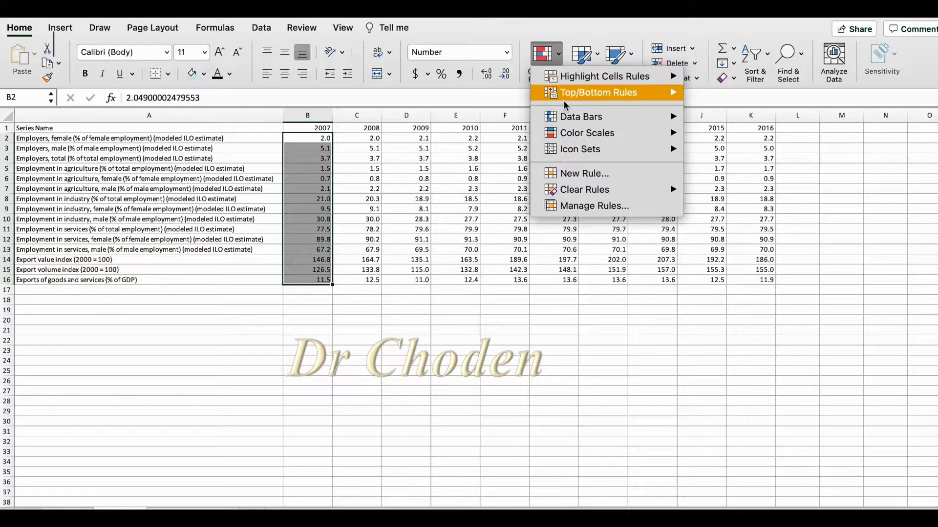
mouse_move(675, 122)
left_click(697, 142)
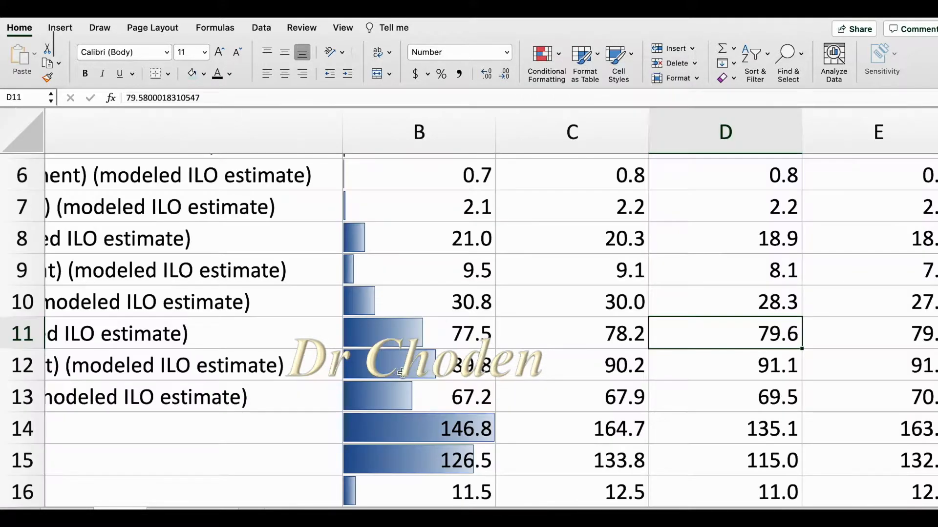
Examine how the data bar lengths in the 2007 column relate to the values in their cells.
scroll(429, 288, "up", 5)
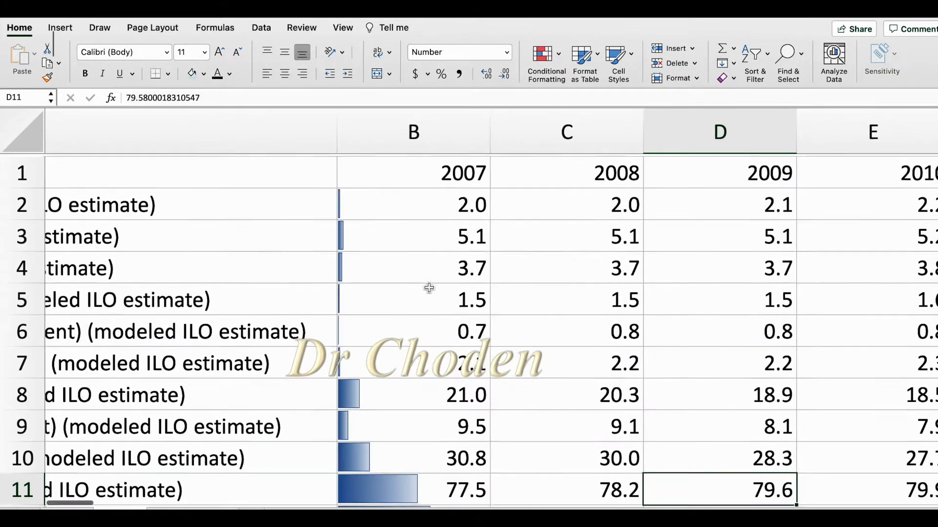
scroll(428, 287, "down", 8)
scroll(429, 288, "up", 6)
left_click(404, 318)
left_click(404, 351)
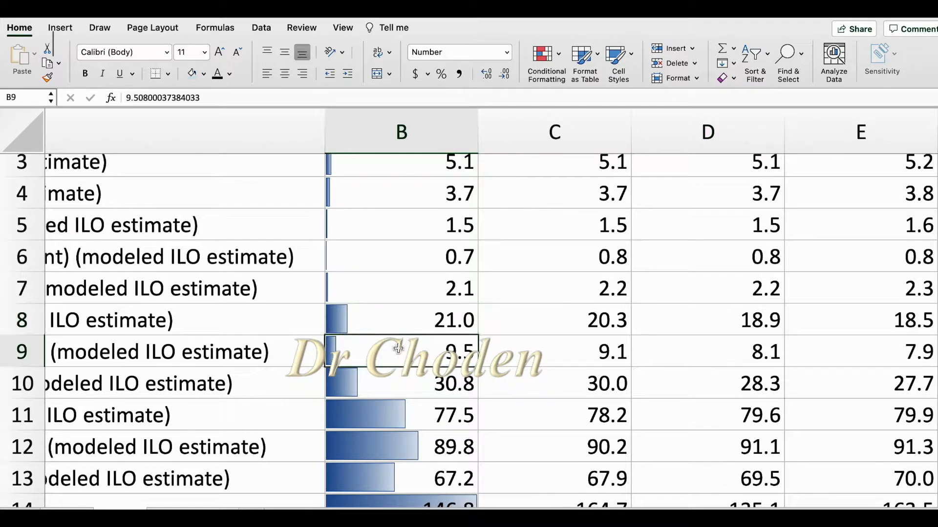
left_click(399, 393)
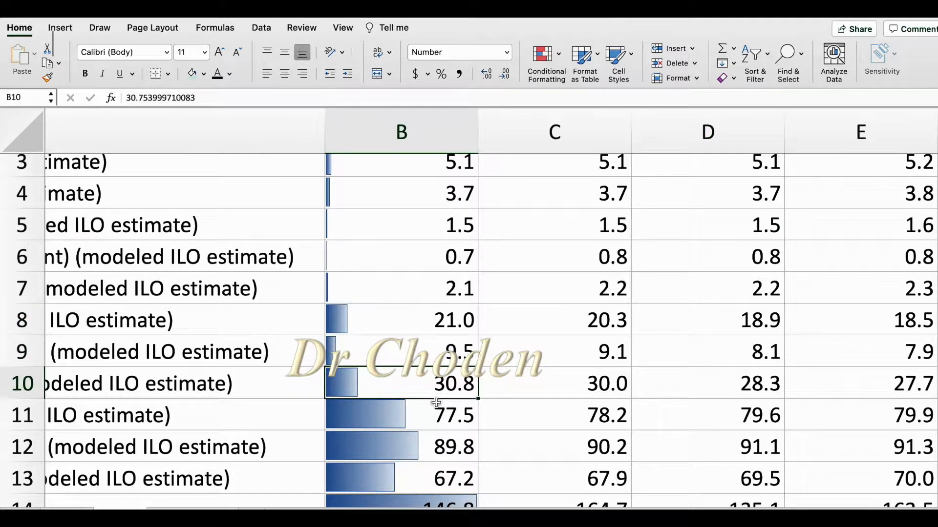
scroll(442, 386, "down", 5)
left_click(435, 332)
scroll(435, 331, "up", 4)
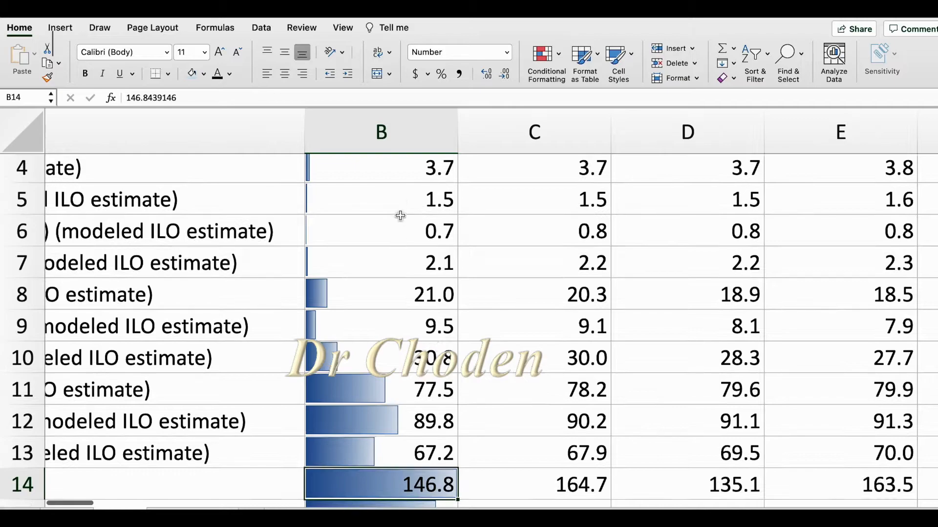
left_click(386, 228)
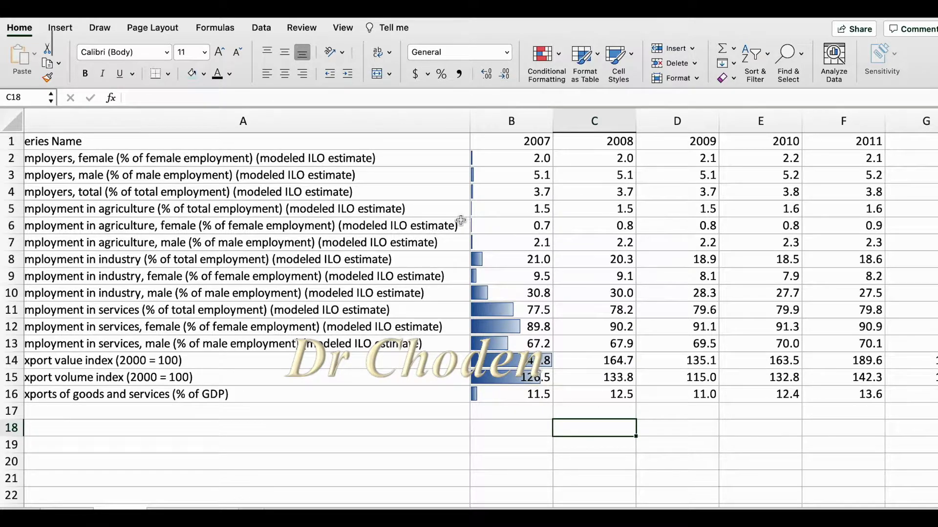
scroll(484, 210, "down", 3)
scroll(484, 209, "down", 4)
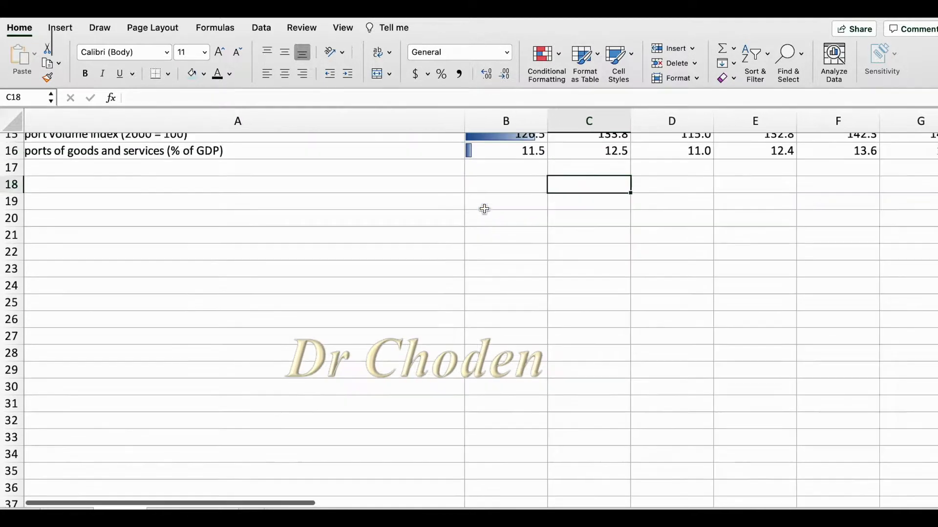
scroll(484, 208, "up", 5)
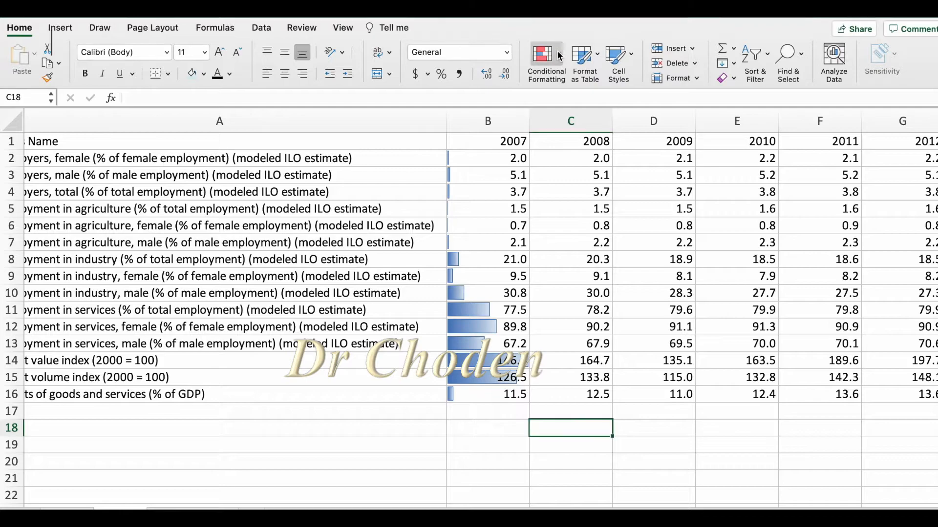
left_click(559, 55)
mouse_move(581, 138)
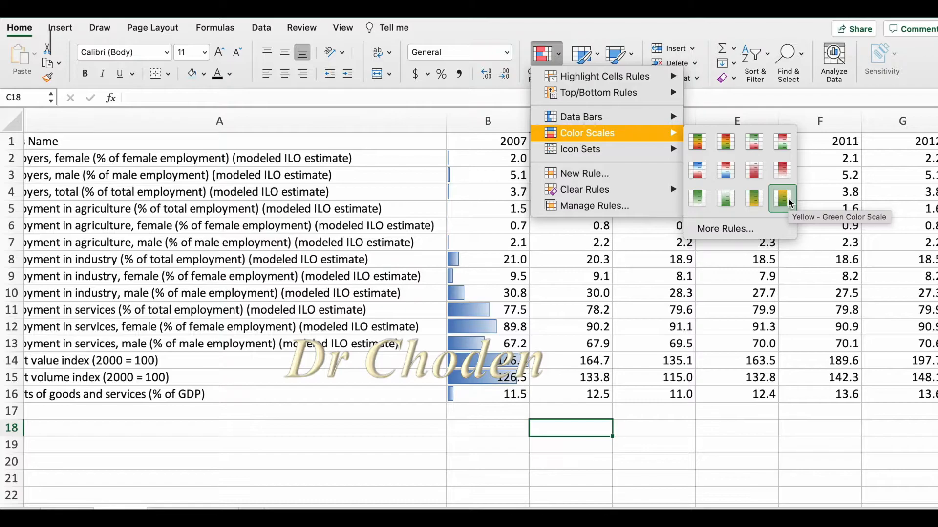
left_click(400, 421)
Apply the Green - Yellow Color Scale to the 2008 values in C2:C16 and check its high and low cells.
scroll(401, 420, "right", 3)
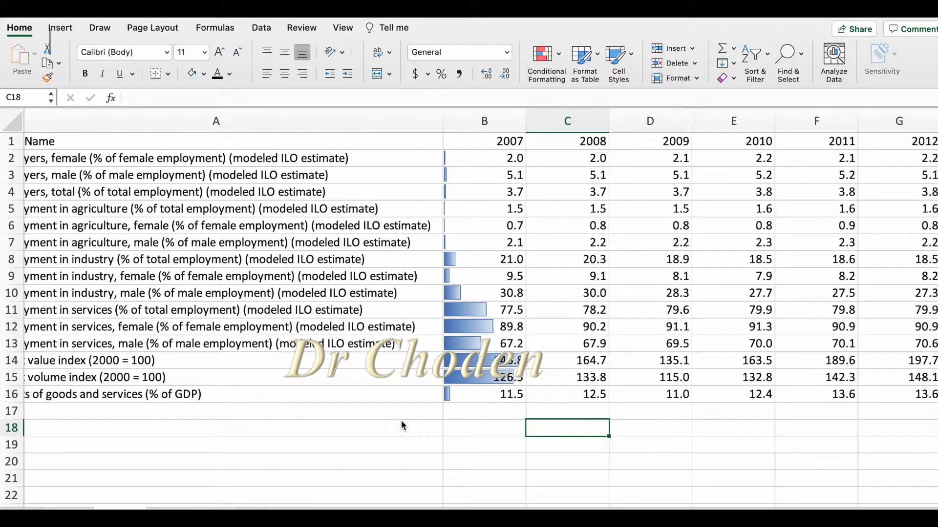
left_click_drag(442, 160, 438, 395)
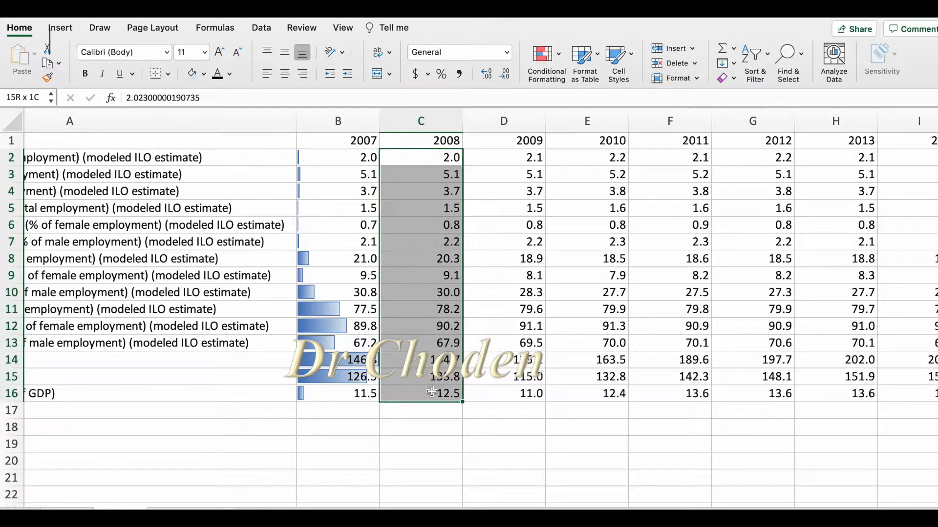
left_click(545, 54)
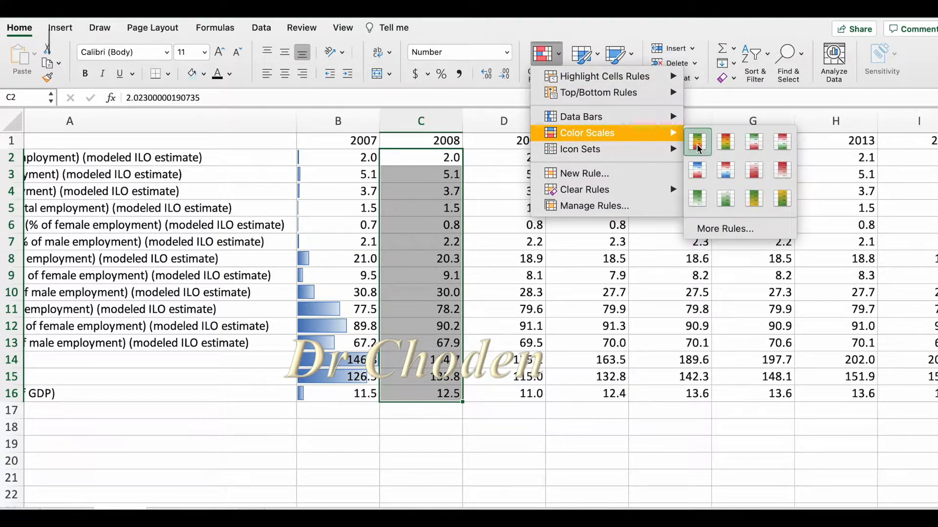
left_click(752, 198)
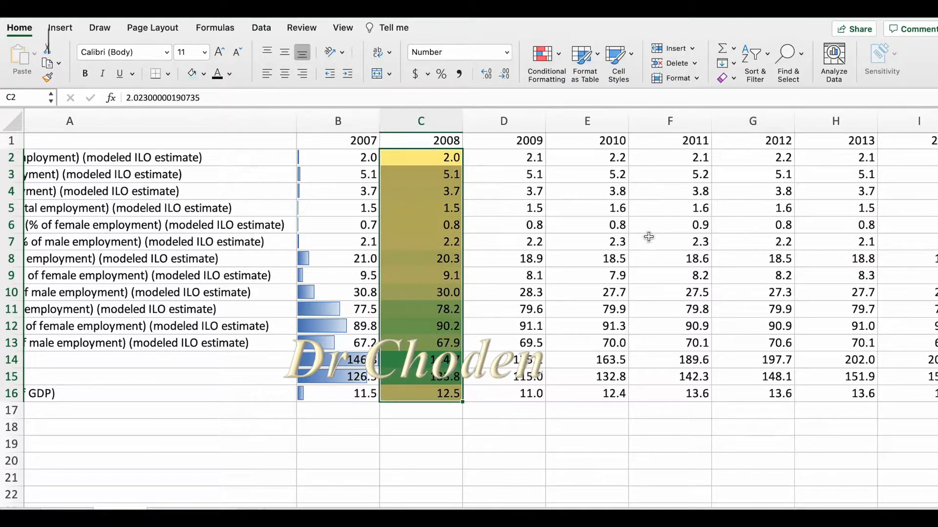
left_click(416, 364)
left_click(416, 379)
left_click(415, 365)
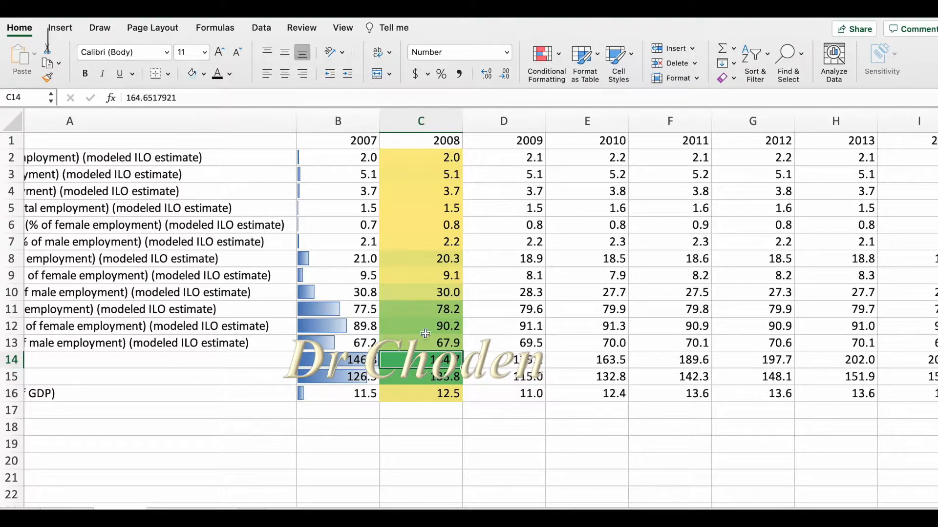
left_click(427, 157)
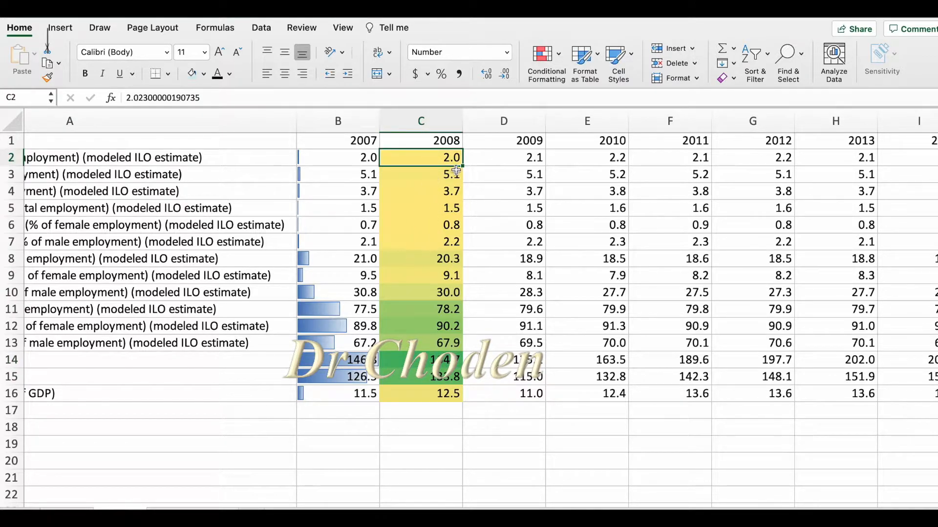
Start a custom color scale rule for the 2008 values in C2:C16, using the 2-Color Scale style.
mouse_move(430, 157)
left_mouse_down()
mouse_move(442, 394)
mouse_move(453, 375)
left_mouse_up()
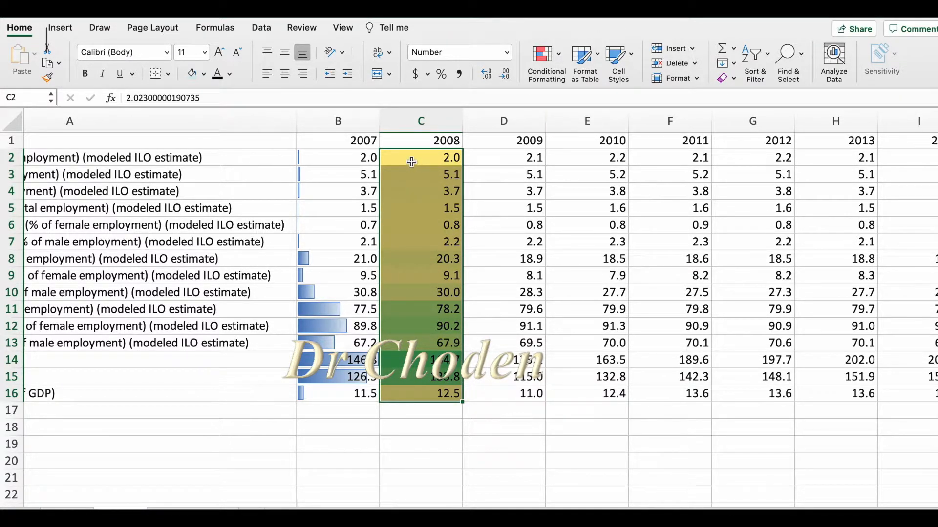
left_click(554, 57)
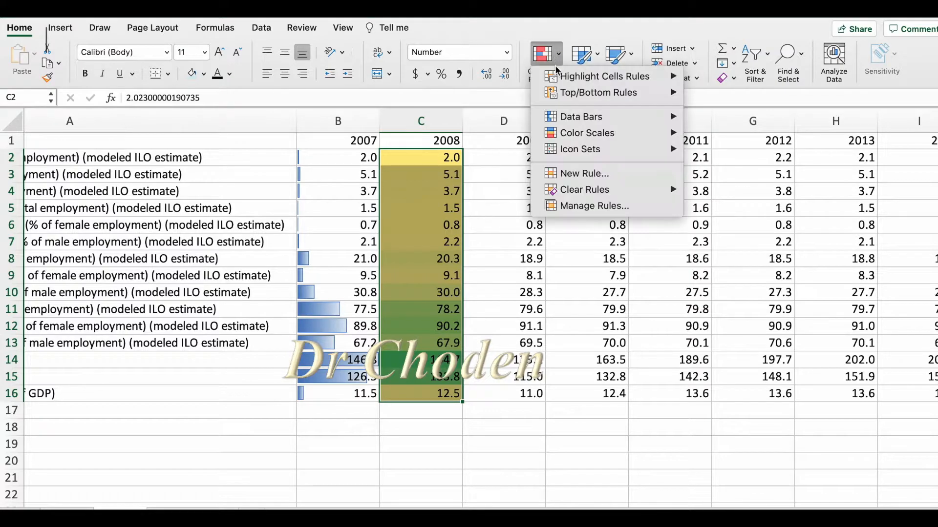
mouse_move(571, 134)
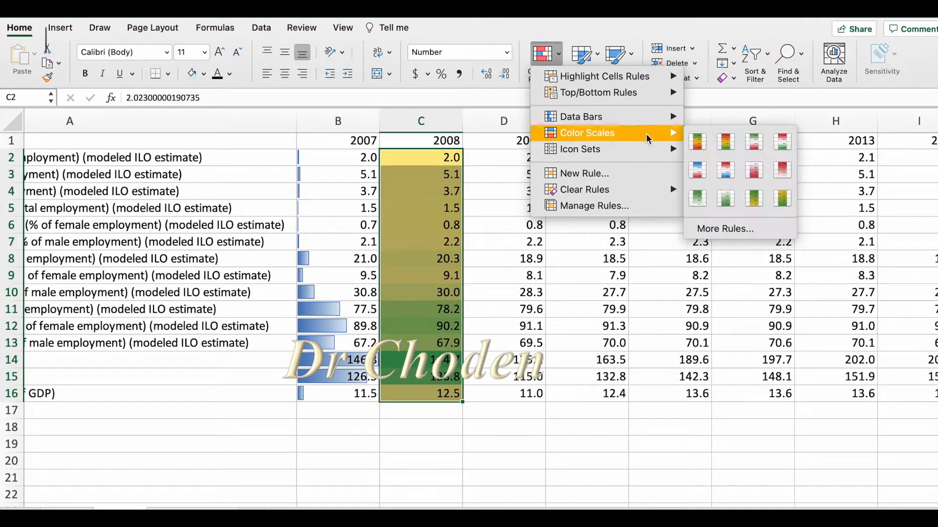
left_click(727, 229)
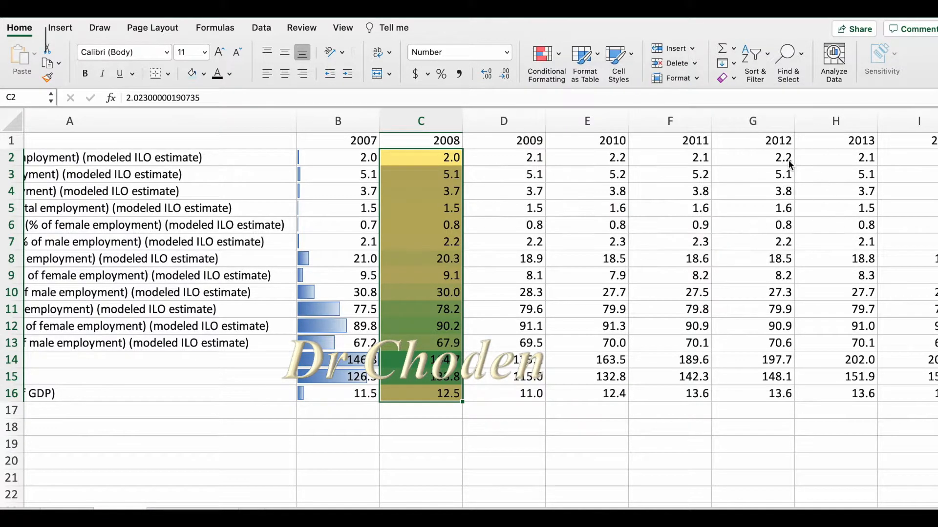
left_click_drag(500, 99, 765, 69)
left_click(715, 97)
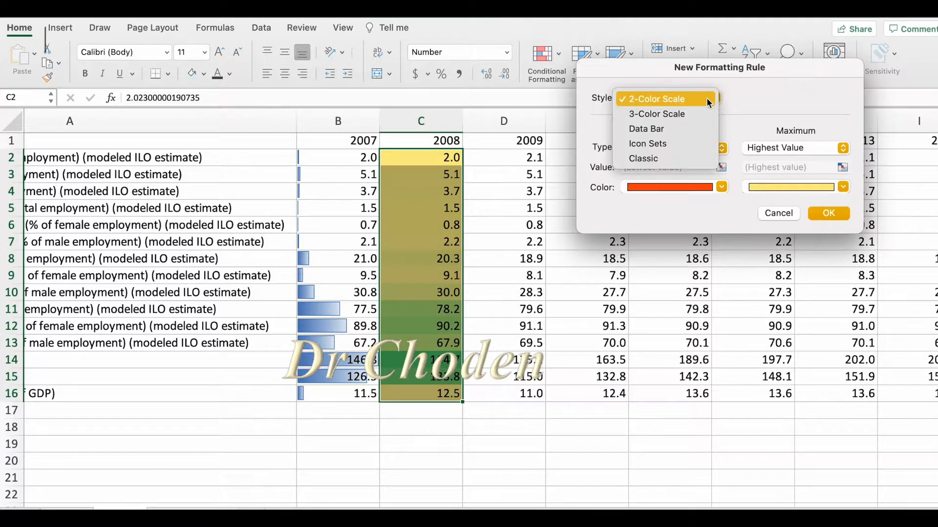
left_click(681, 101)
Set the rule's lowest-value color to light aqua and its highest-value color to dark blue, and apply it to the 2008 column.
left_click(723, 186)
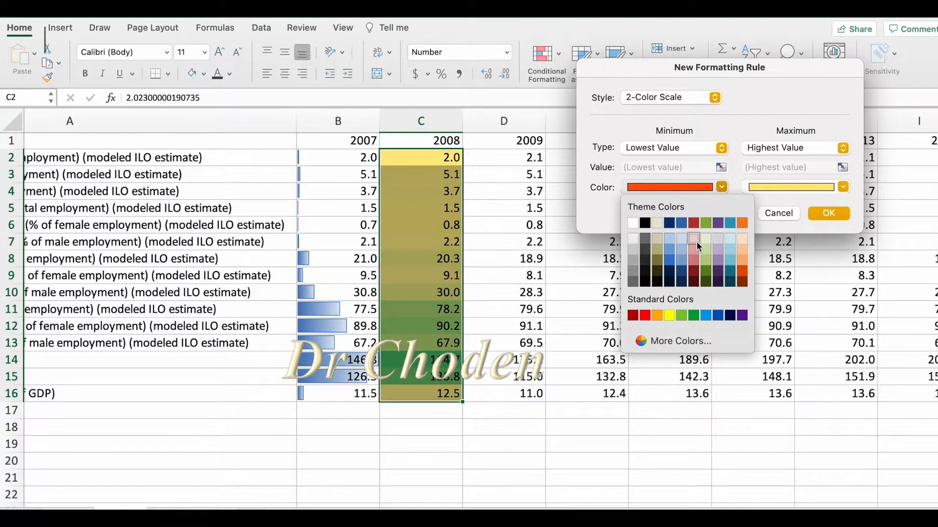
left_click(730, 238)
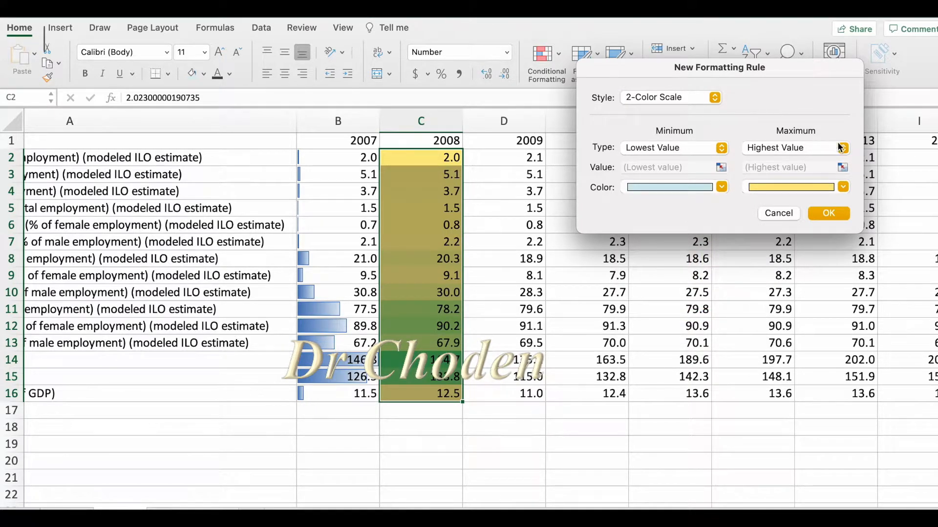
left_click(843, 187)
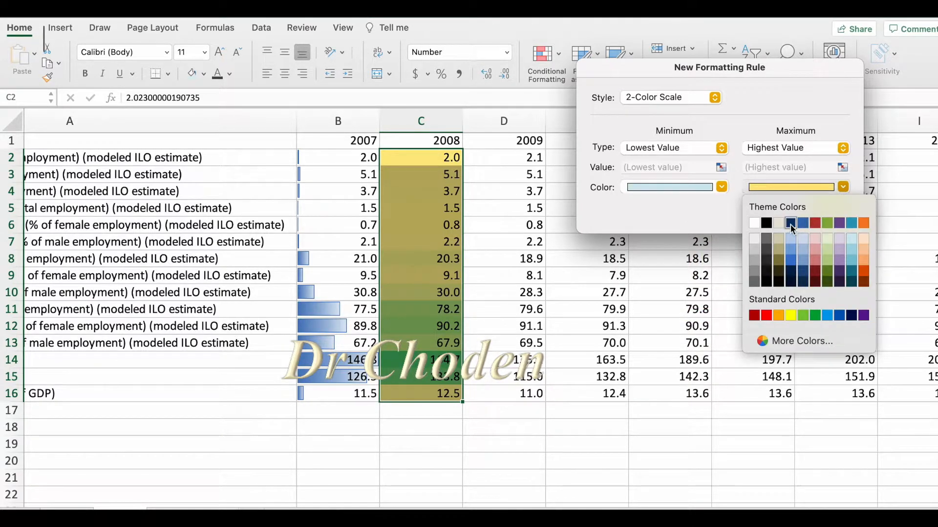
left_click(791, 223)
left_click(830, 211)
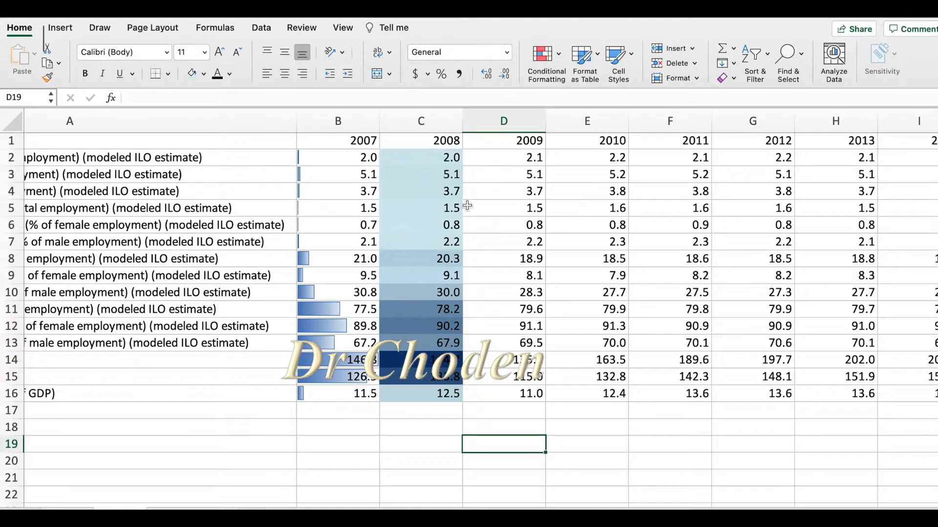
key("Left")
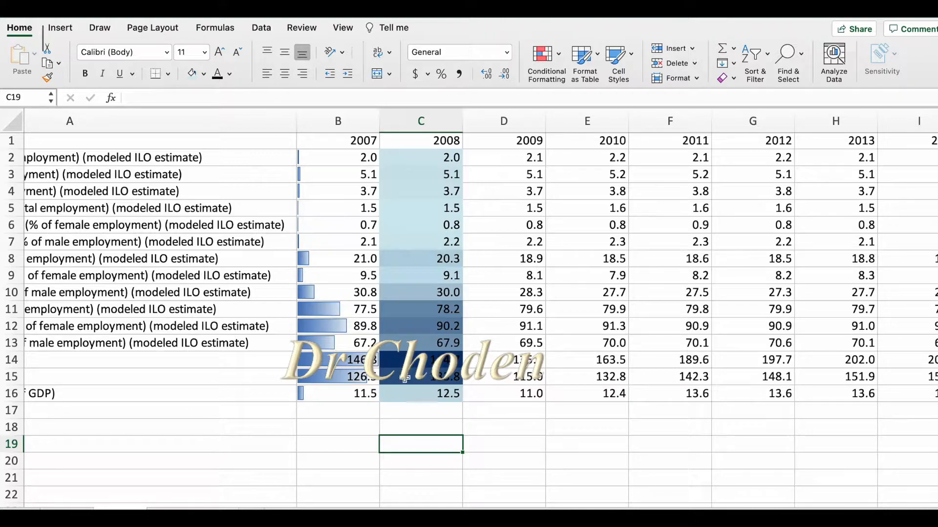
left_click(427, 365)
left_click(417, 177)
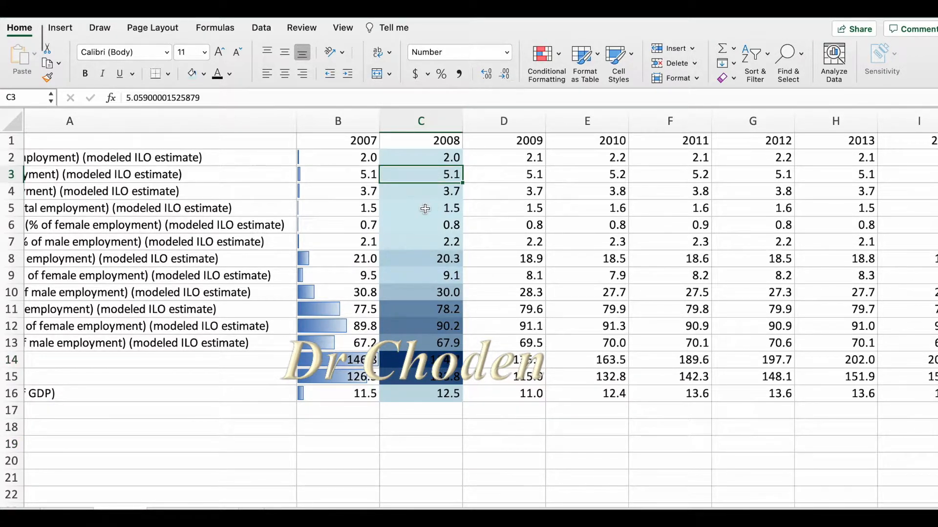
scroll(514, 183, "right", 2)
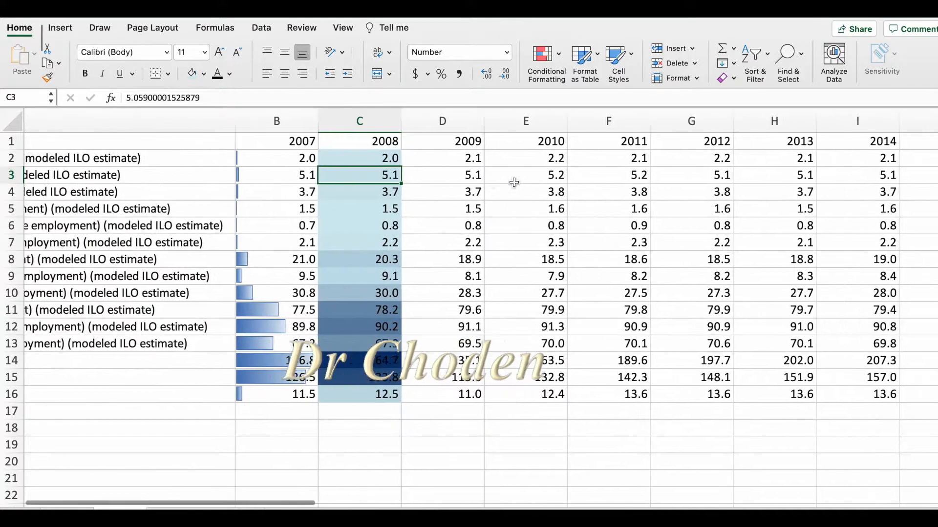
scroll(514, 182, "right", 4)
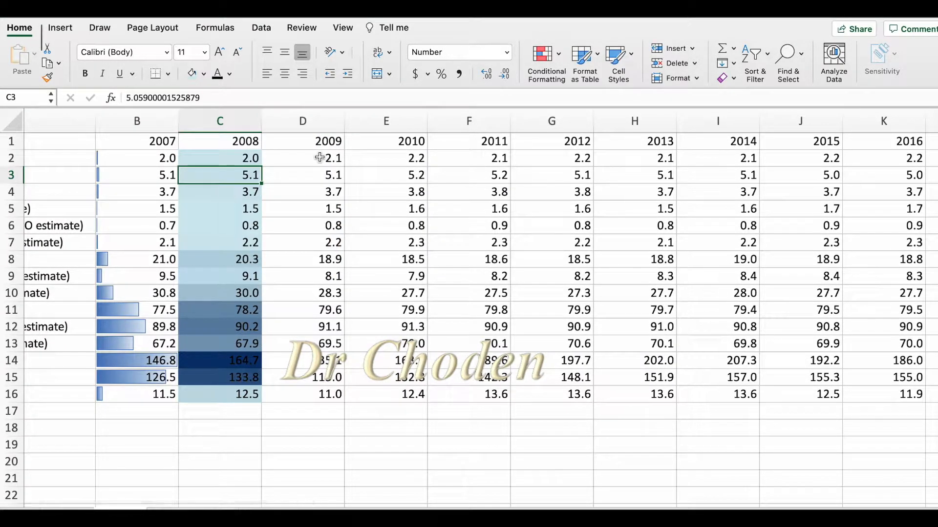
Apply the Red - Yellow - Green Color Scale to the 2009 values in D2:D16 and check its high, low and middle cells.
left_click_drag(320, 157, 314, 388)
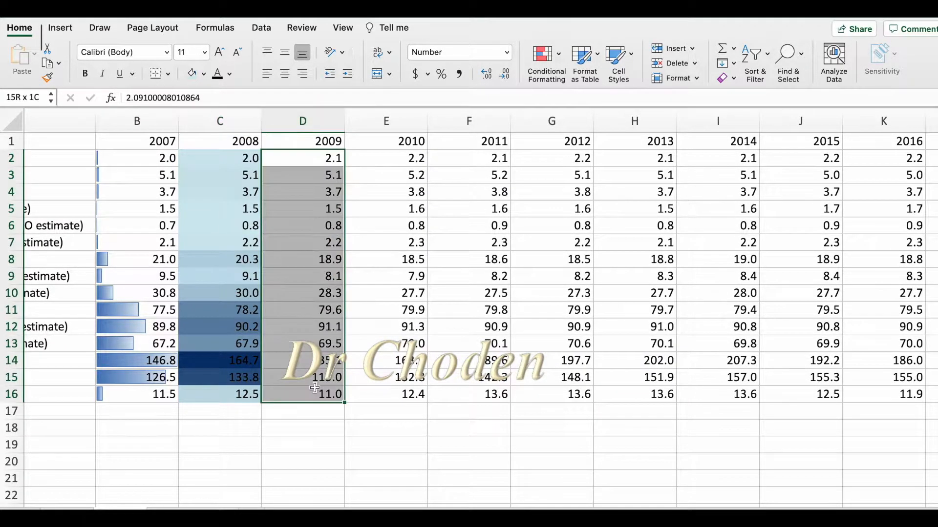
left_click(553, 77)
mouse_move(577, 133)
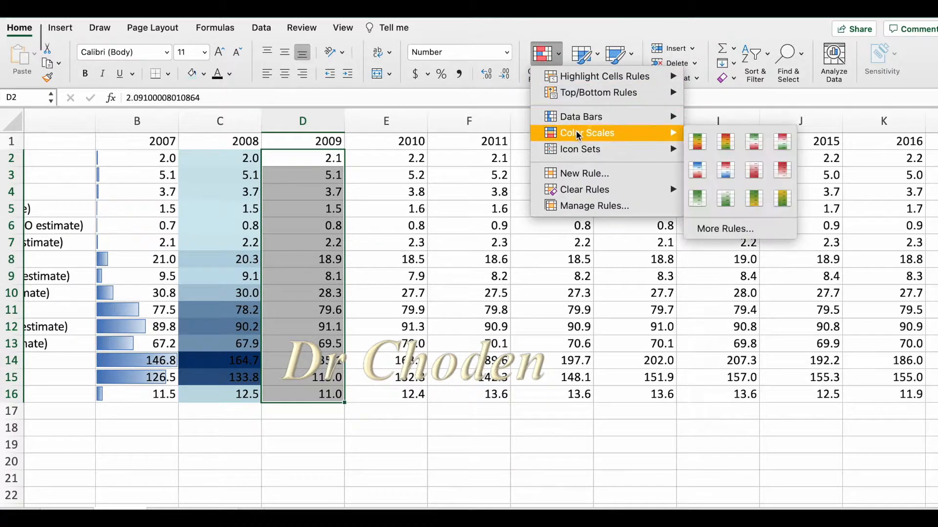
left_click(723, 149)
left_click(278, 462)
left_click(311, 360)
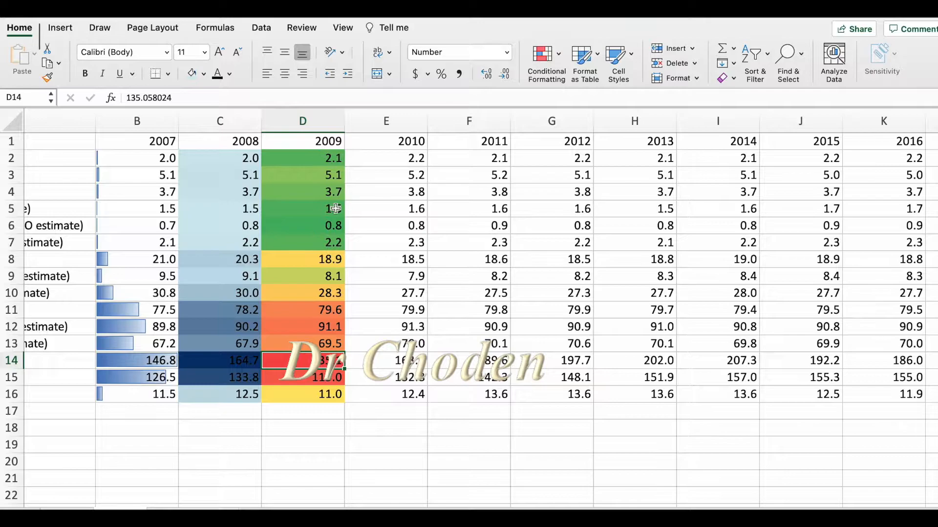
left_click(301, 222)
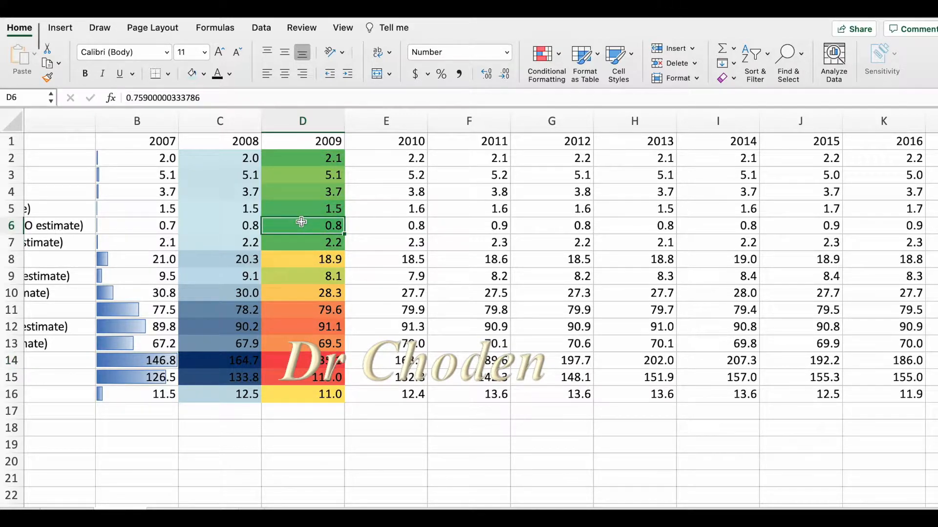
left_click(308, 258)
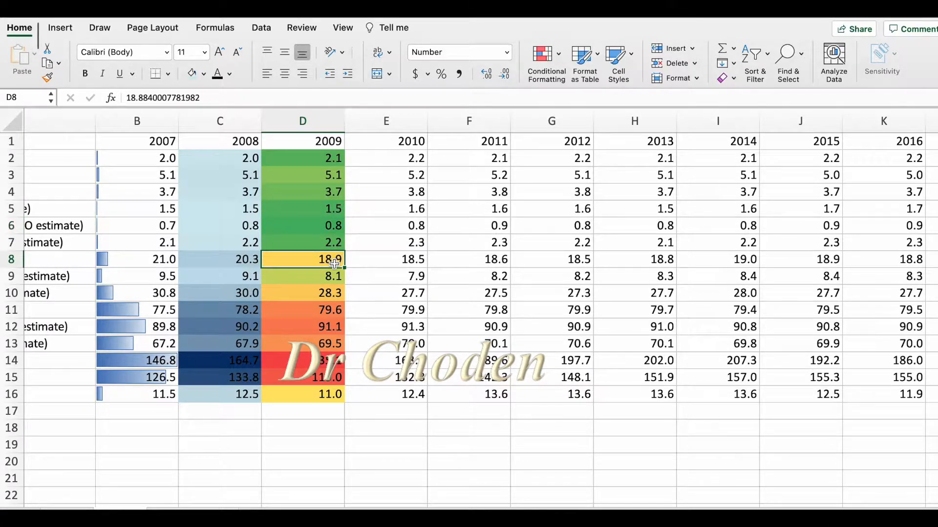
Start a custom color scale rule for the 2010 values in E2:E16, using the 3-Color Scale style.
left_click(389, 158)
left_click_drag(392, 194, 390, 395)
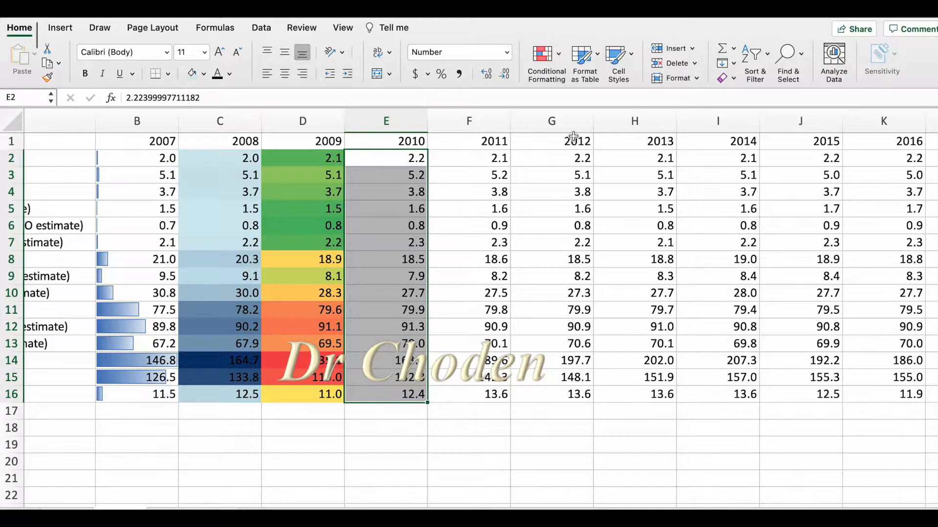
left_click(555, 60)
mouse_move(570, 133)
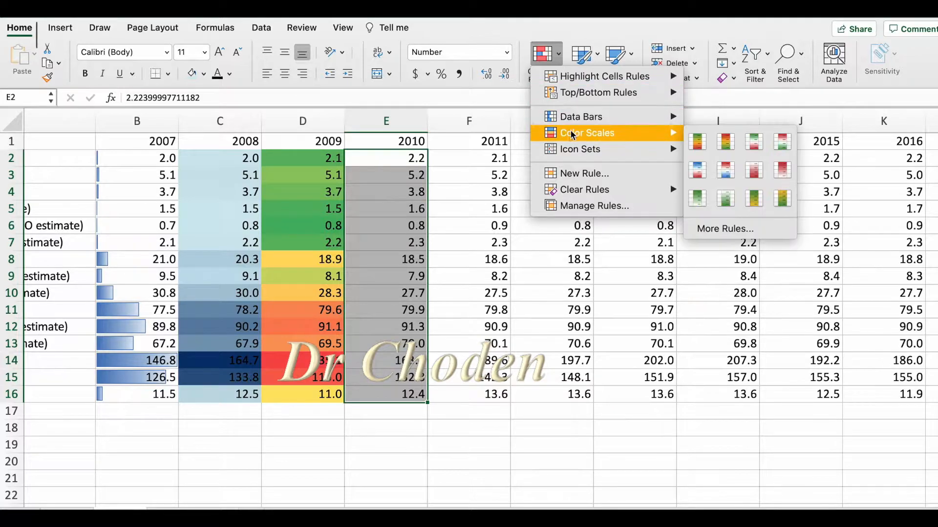
left_click(731, 232)
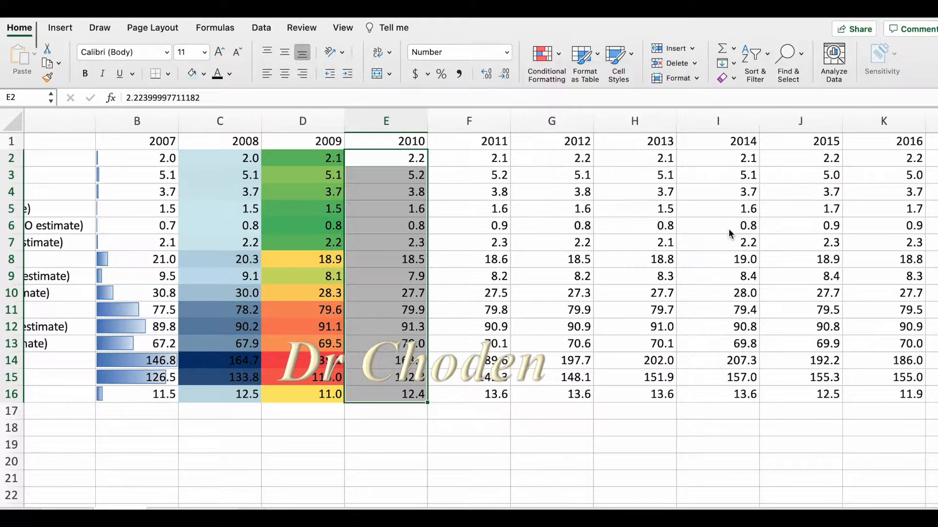
left_click_drag(501, 100, 745, 103)
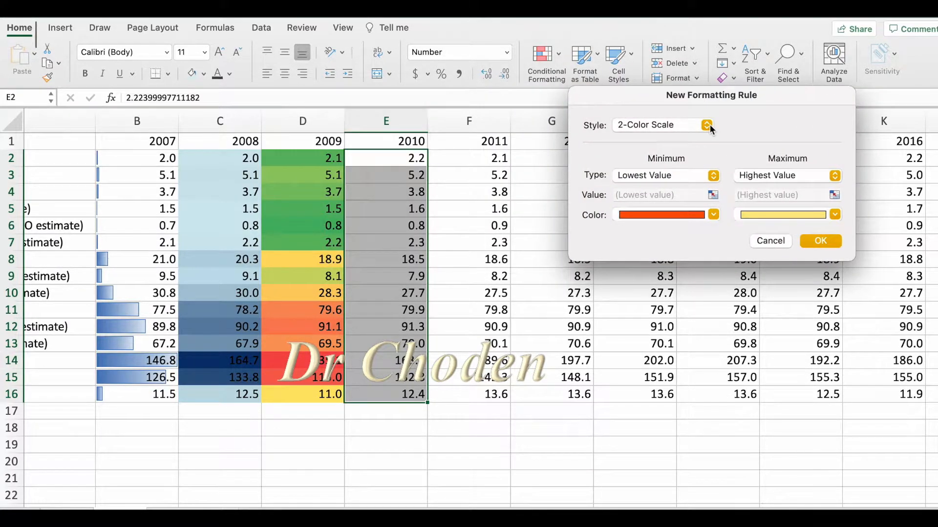
left_click(707, 125)
left_click(702, 144)
Color the rule's lowest value light aqua, its 50th percentile midpoint medium aqua and its highest value dark blue, and apply it to the 2010 column.
left_click(600, 213)
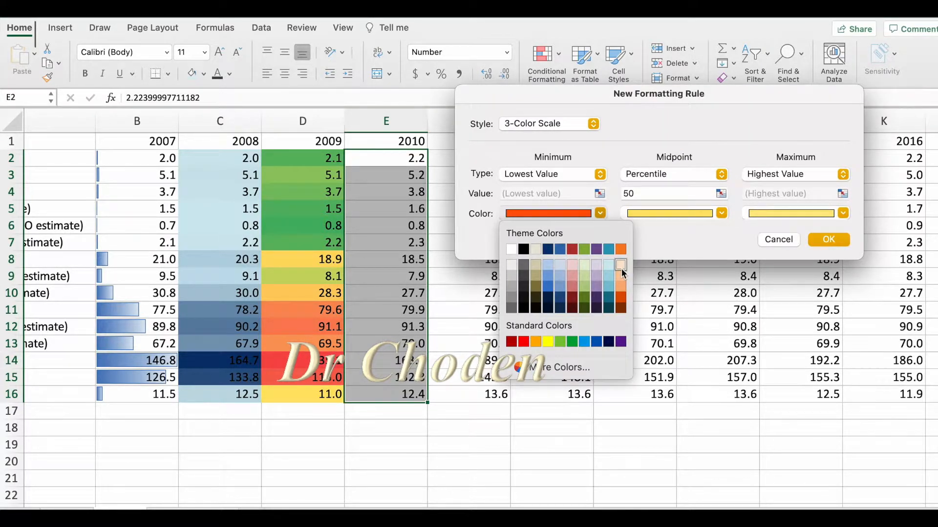
left_click(608, 266)
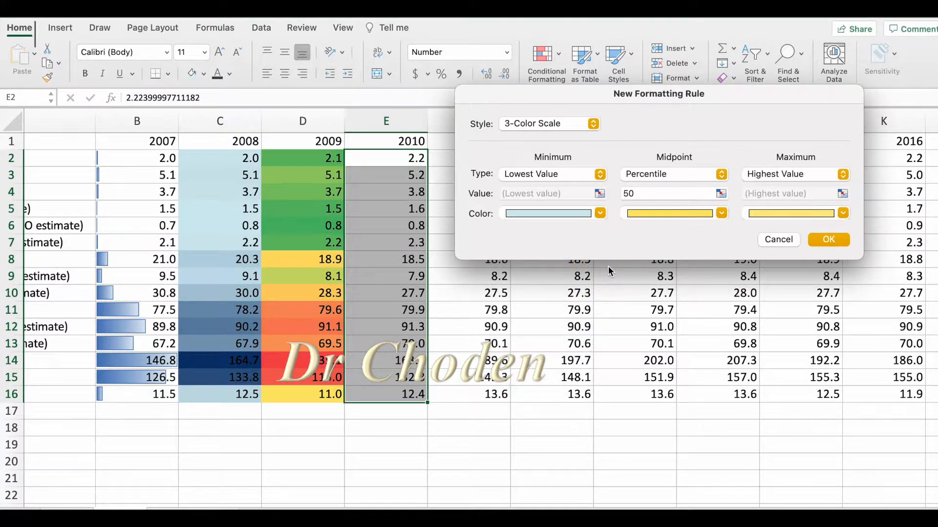
left_click(722, 174)
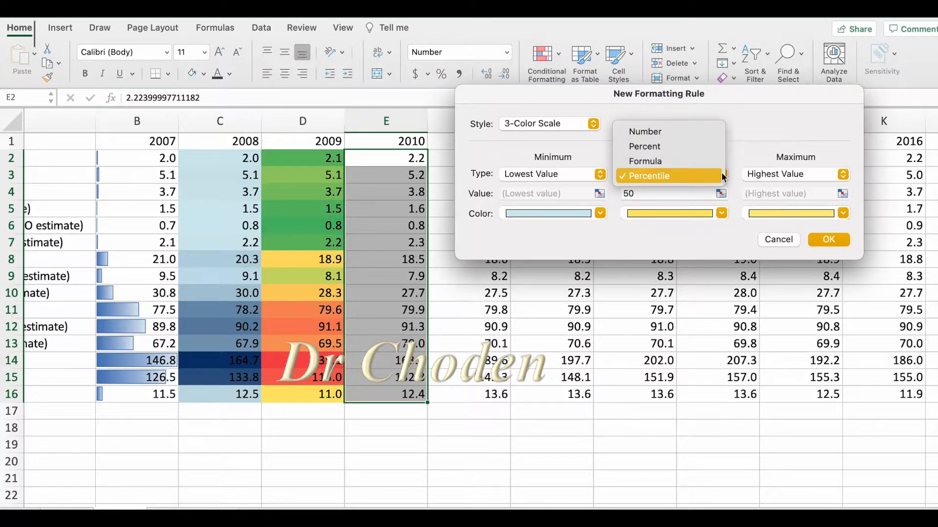
left_click(722, 174)
left_click(722, 213)
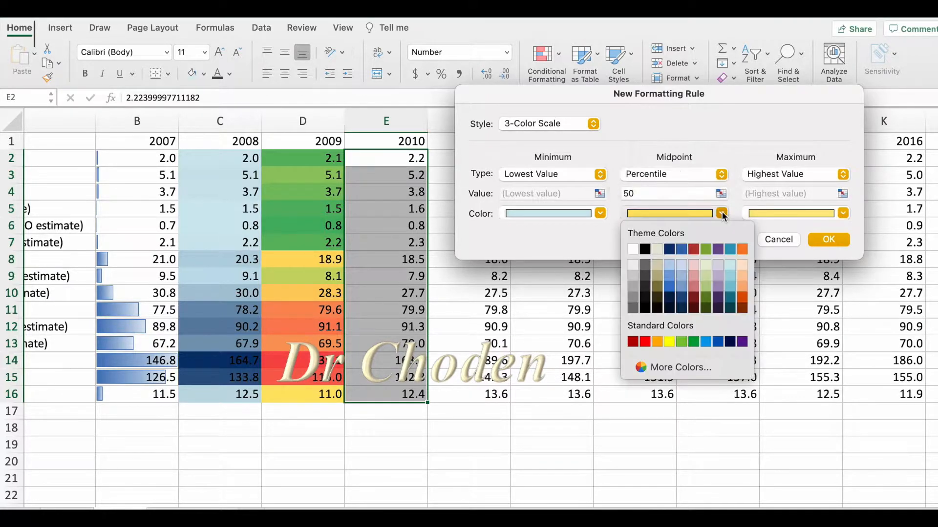
left_click(728, 286)
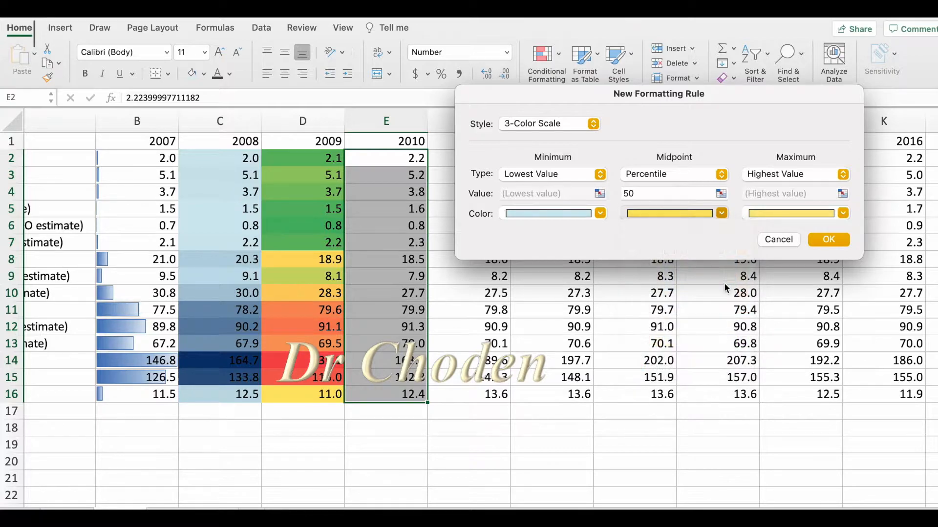
left_click(843, 213)
left_click(790, 251)
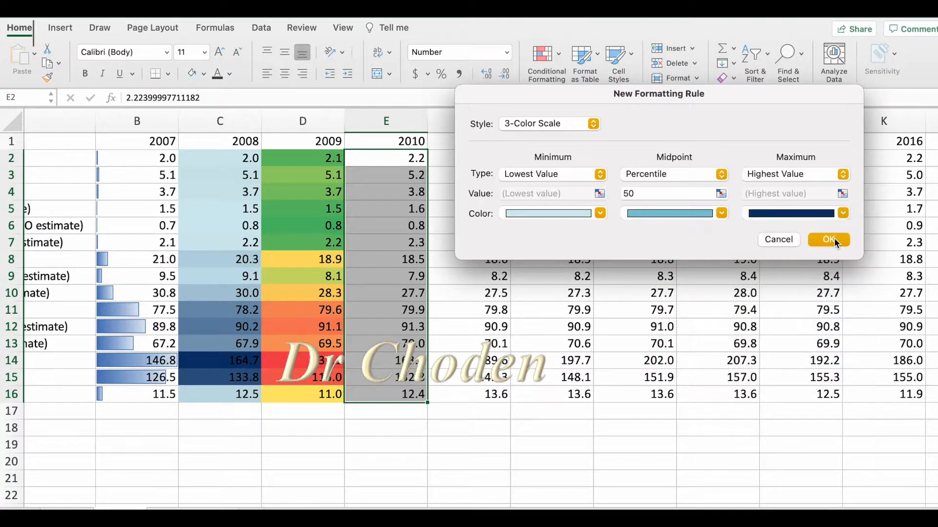
left_click(829, 240)
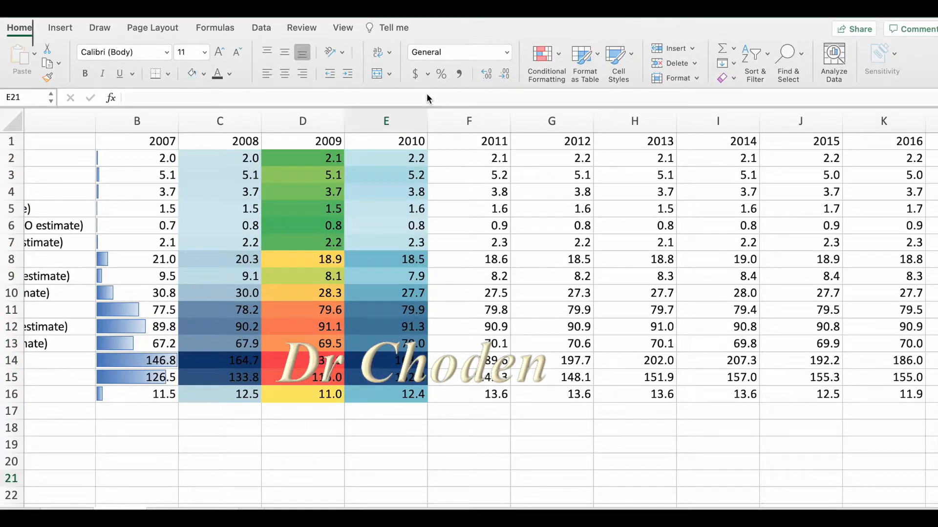
Start a custom icon set rule for the 2011 values in F2:F16.
left_click(510, 158)
left_click_drag(480, 159, 502, 395)
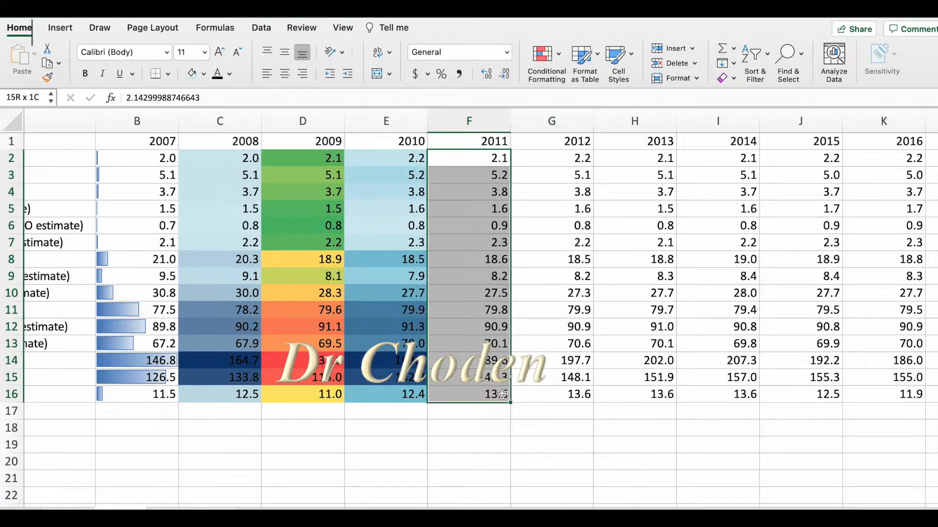
left_click(555, 55)
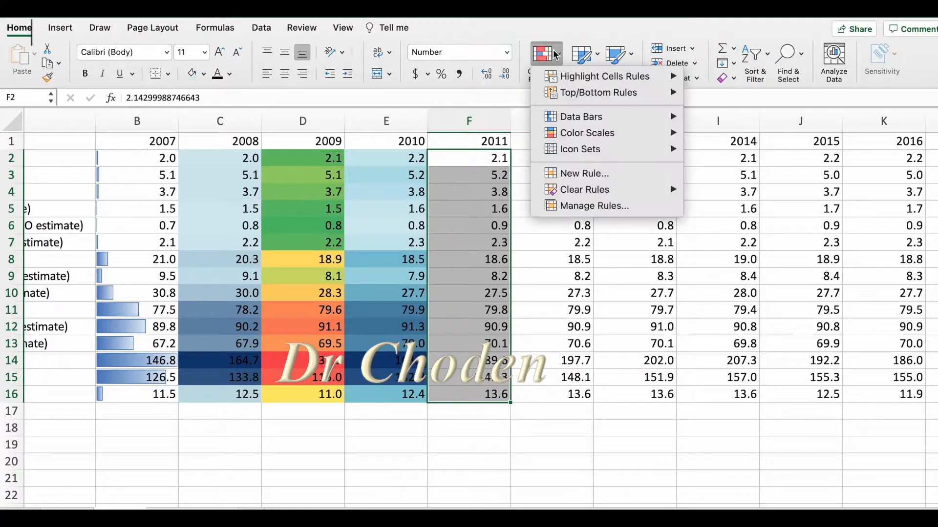
mouse_move(577, 150)
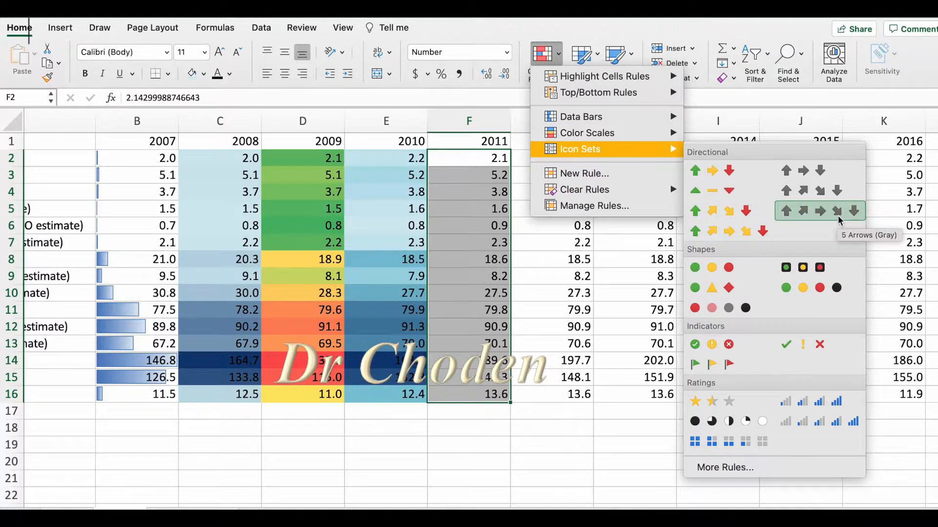
left_click(719, 468)
left_click_drag(520, 84, 719, 71)
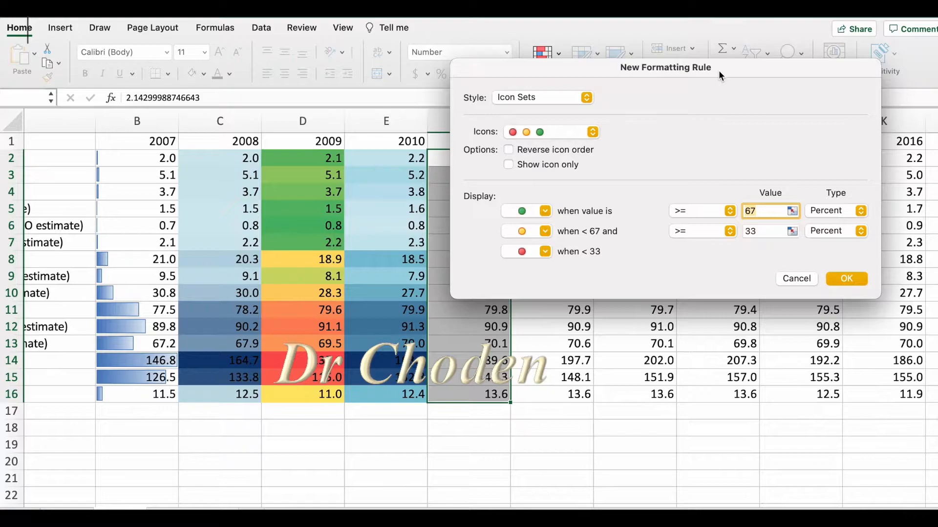
Show a green check mark for numbers >= 50 and no icon for lower values, apply the rule, and check the marked 2011 cells.
left_click(546, 212)
left_click(643, 223)
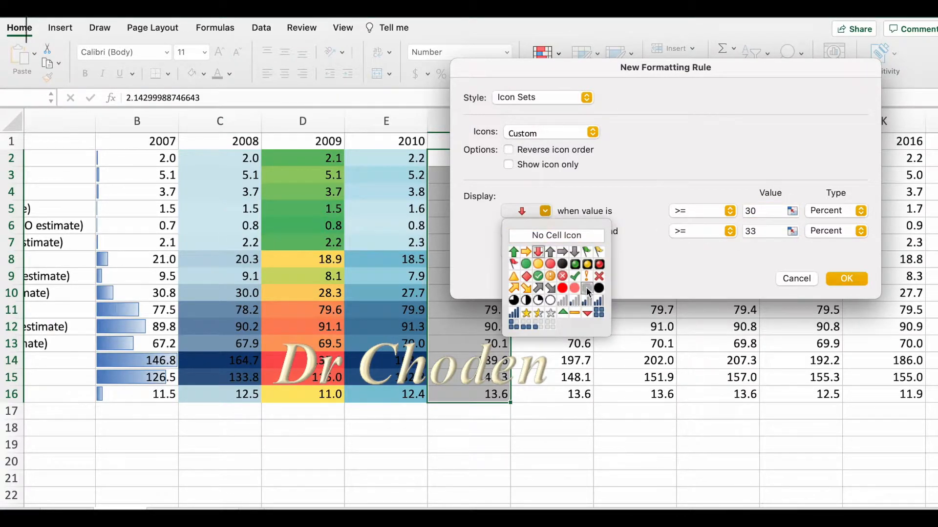
left_click(577, 281)
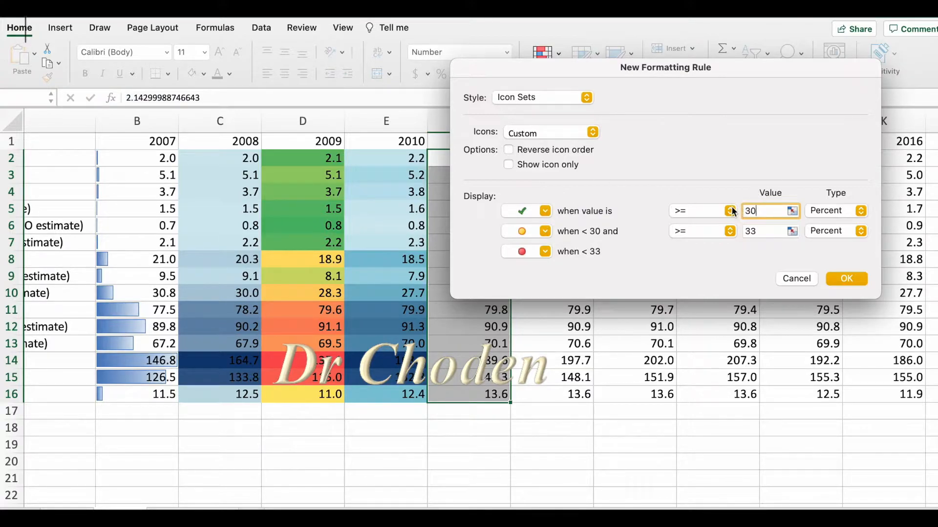
left_click_drag(775, 211, 717, 212)
type("50")
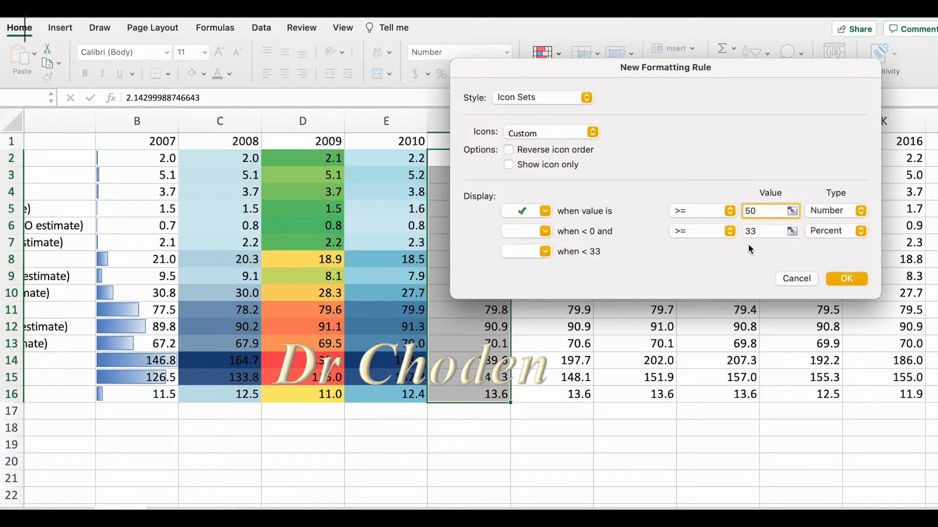
left_click(852, 282)
left_click(847, 280)
left_click_drag(459, 307, 446, 381)
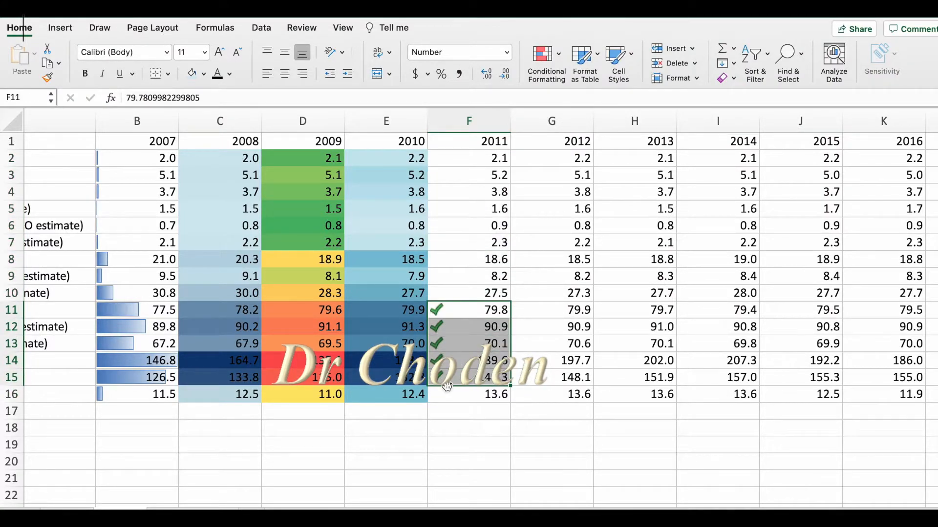
Apply the directional icon set with green, yellow and red arrows to the 2012 values in G2:G16.
scroll(497, 146, "right", 3)
left_click_drag(496, 158, 498, 396)
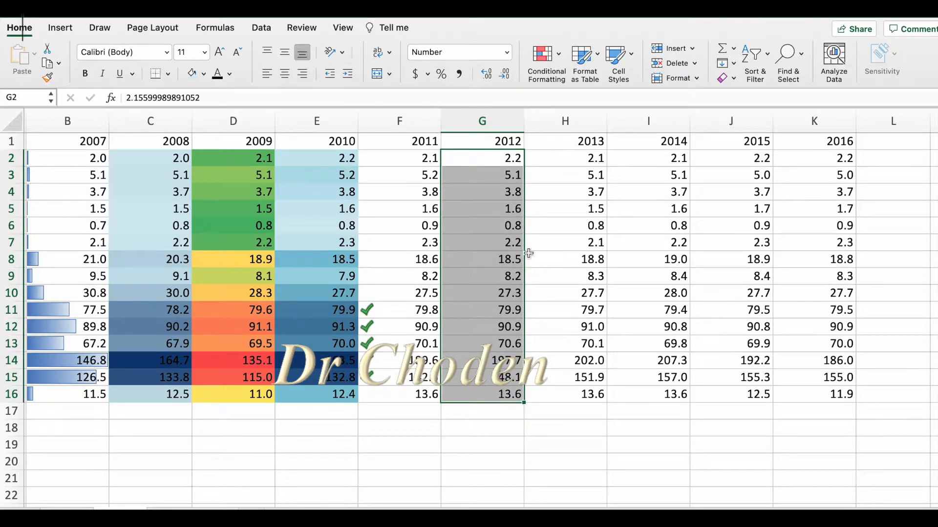
left_click(556, 56)
mouse_move(576, 149)
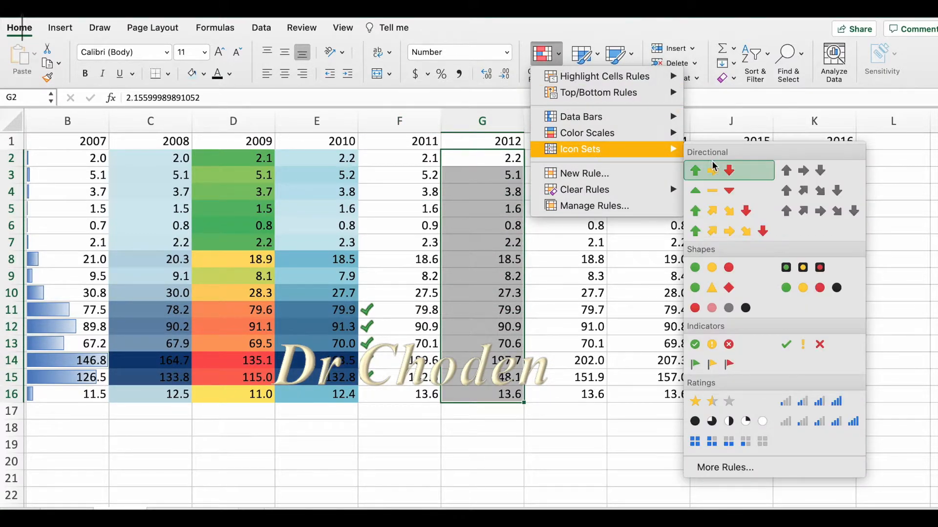
left_click(714, 176)
left_click(506, 458)
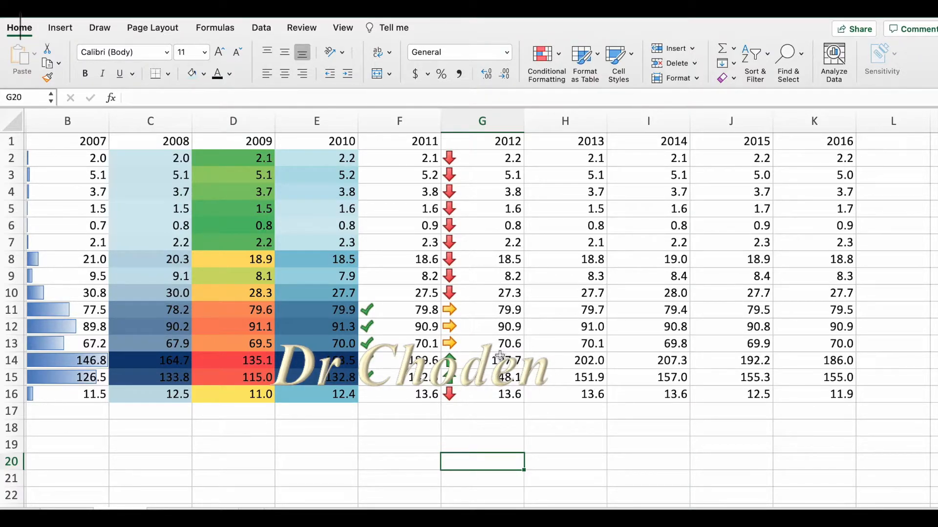
Fill the 2013 to 2016 columns, H through K, with light aqua.
left_click(546, 159)
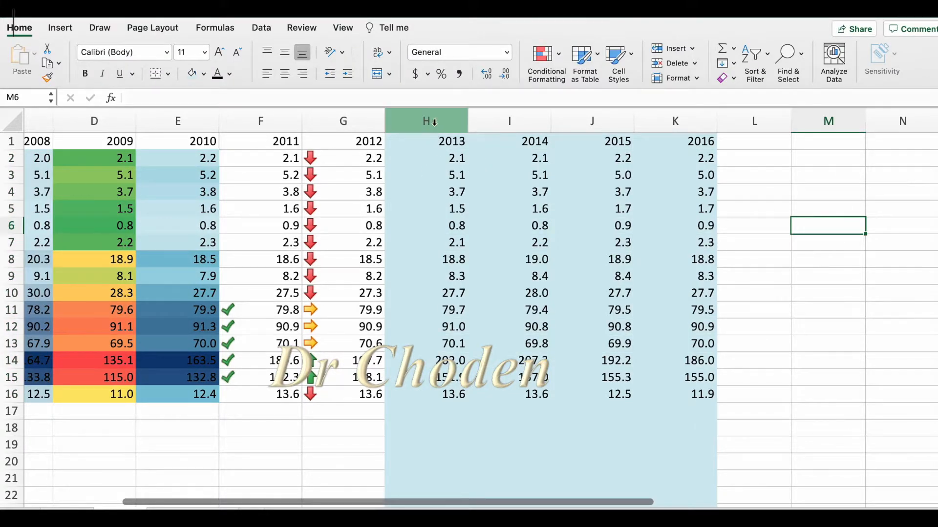
left_click_drag(434, 122, 655, 114)
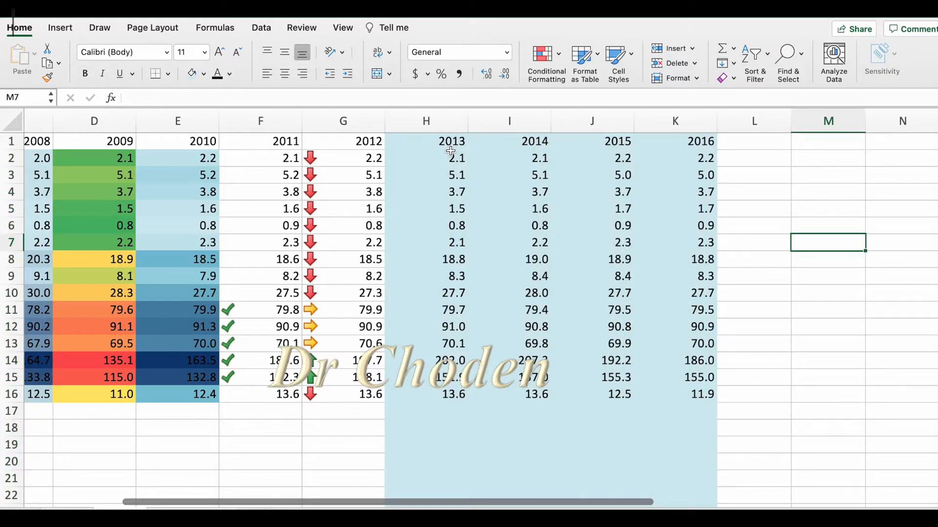
Insert line sparklines in L2:L16 from the 2013 to 2016 data range H2:K16.
left_click(754, 157)
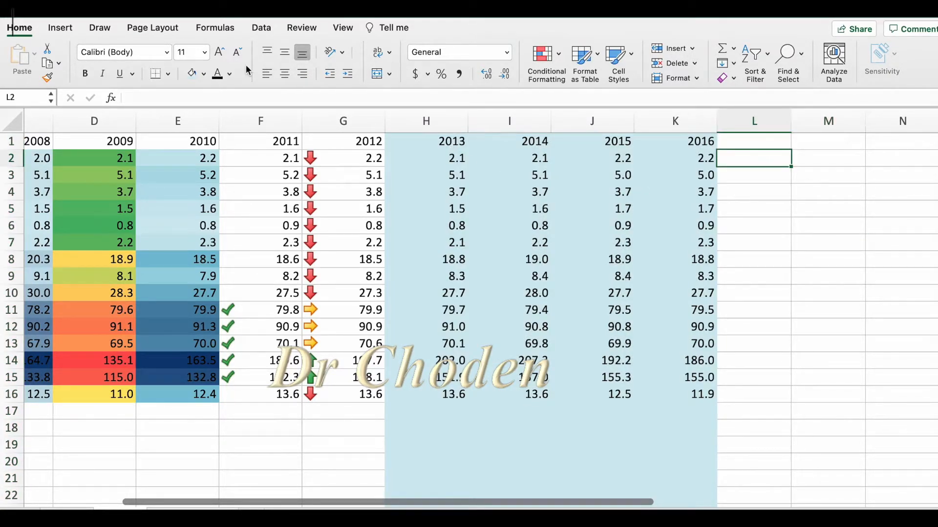
left_click(61, 28)
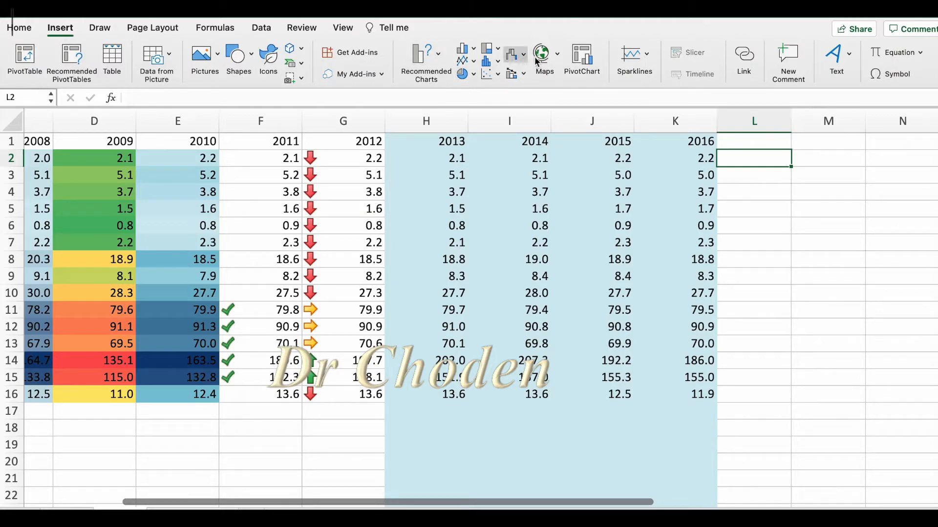
left_click(642, 59)
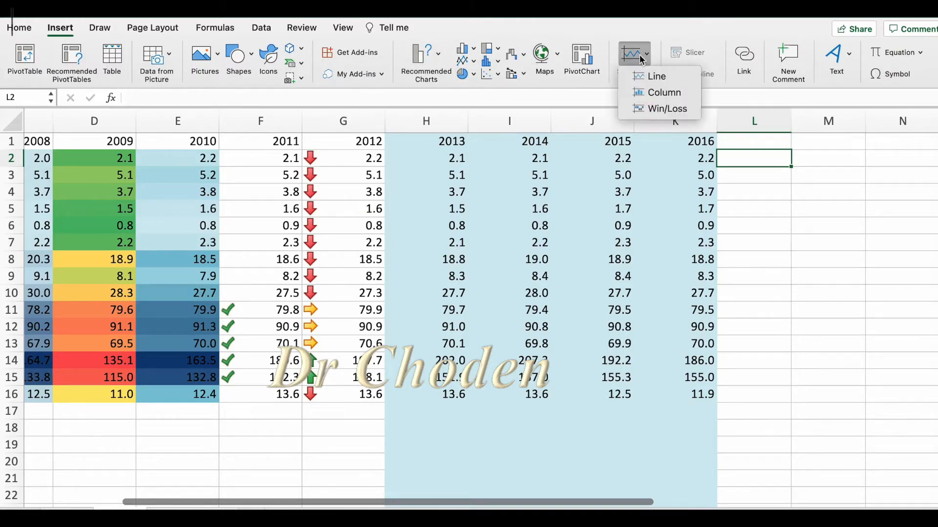
left_click(663, 78)
left_click_drag(499, 107, 463, 259)
left_click_drag(415, 157, 713, 398)
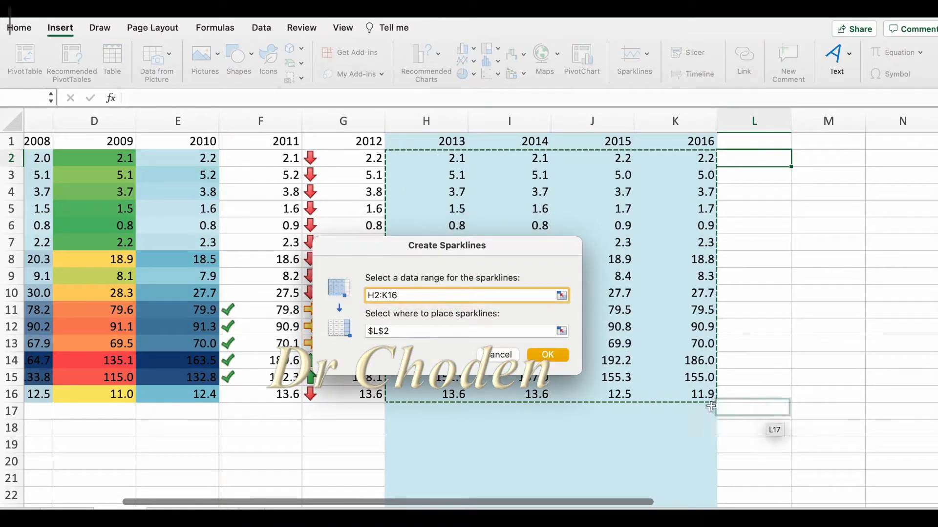
left_click(457, 332)
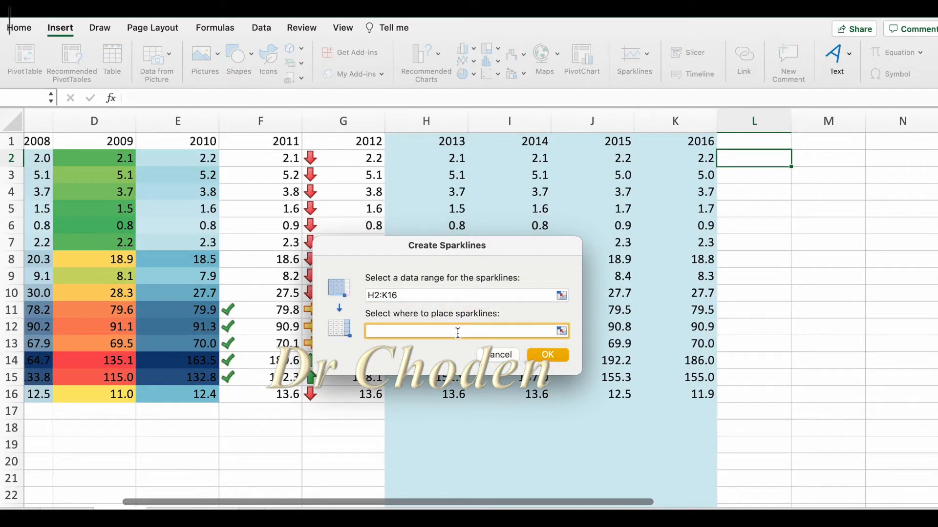
left_click(742, 159)
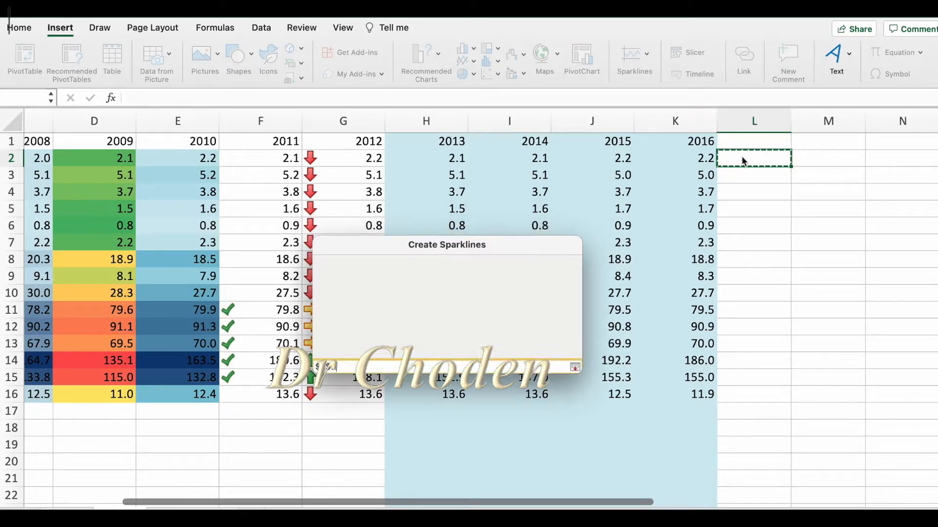
left_click_drag(779, 157, 775, 394)
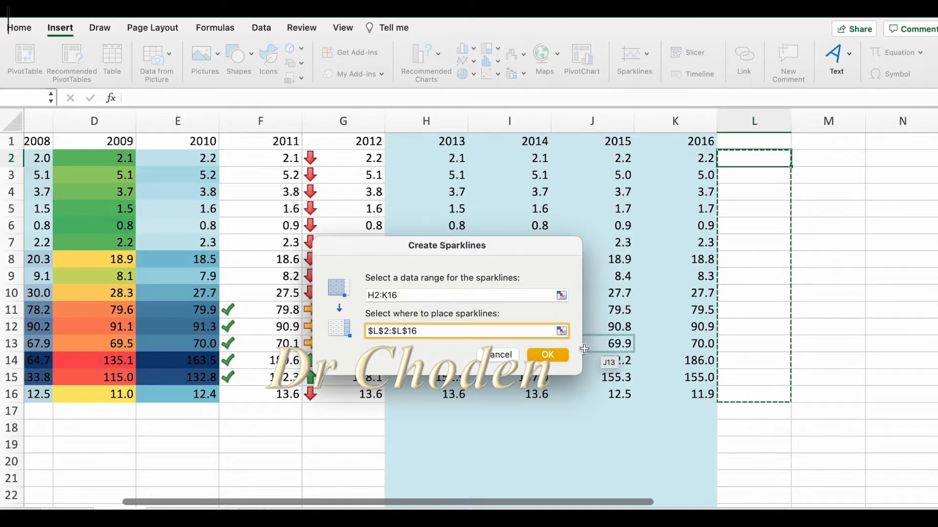
left_click(548, 357)
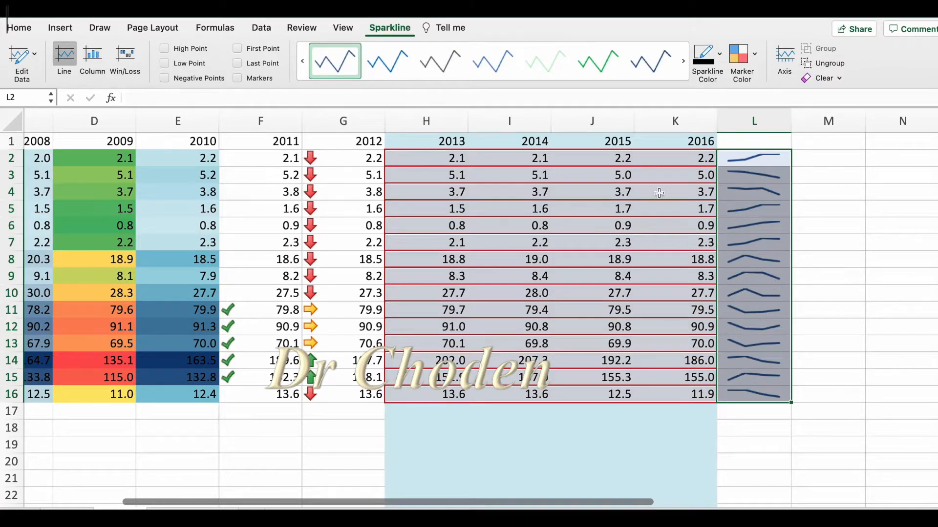
Try several preset styles on the line sparklines in column L, ending with the dark blue one.
left_click(388, 61)
left_click(434, 63)
left_click(482, 60)
left_click(605, 54)
left_click(650, 59)
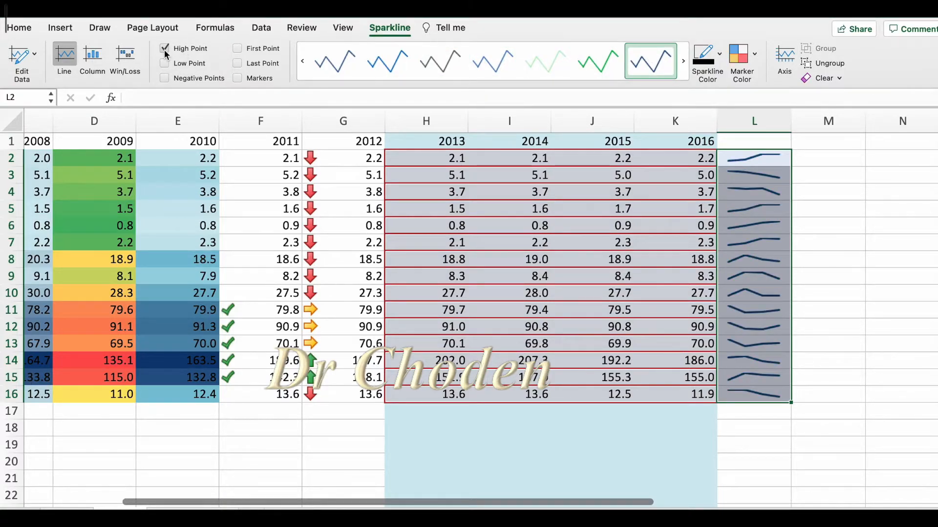
Show high, low, negative, first and last points plus markers on the line sparklines, and apply the green style.
left_click(165, 63)
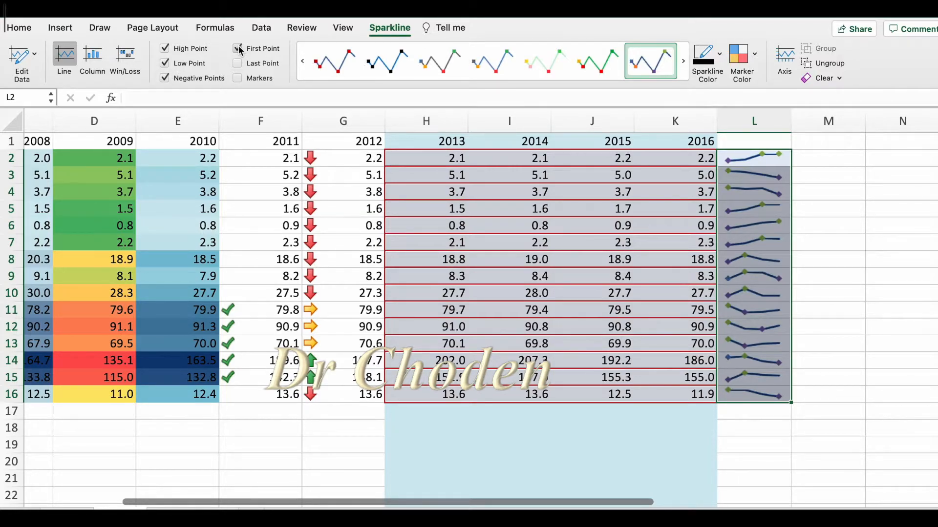
left_click(238, 63)
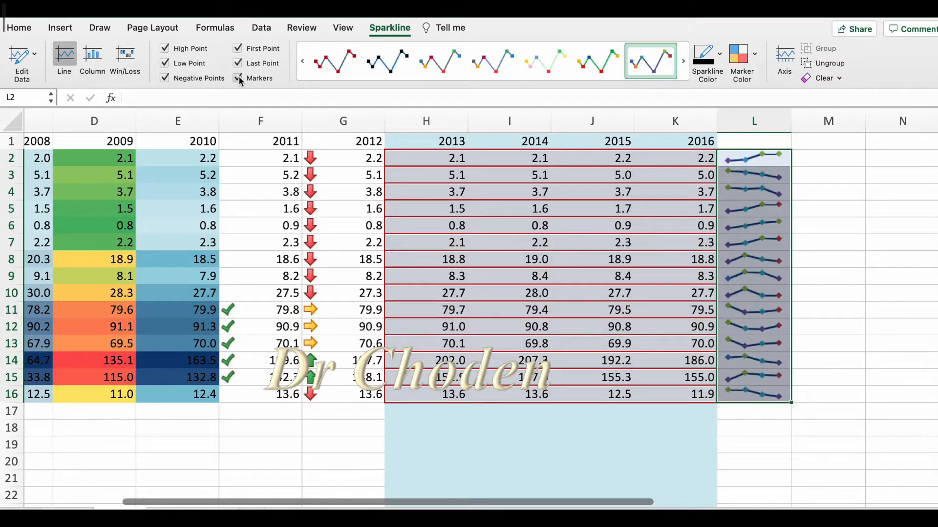
left_click(598, 61)
left_click(755, 54)
left_click(756, 55)
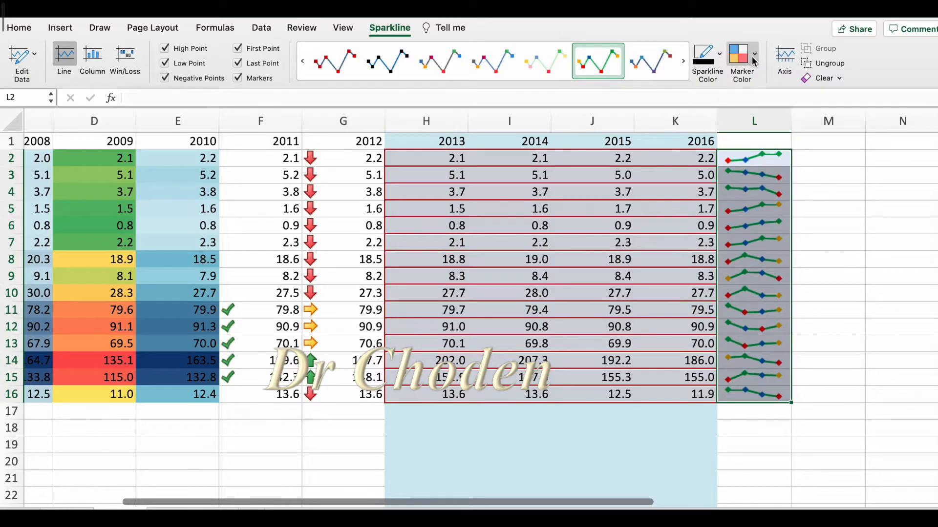
left_click(753, 57)
mouse_move(765, 86)
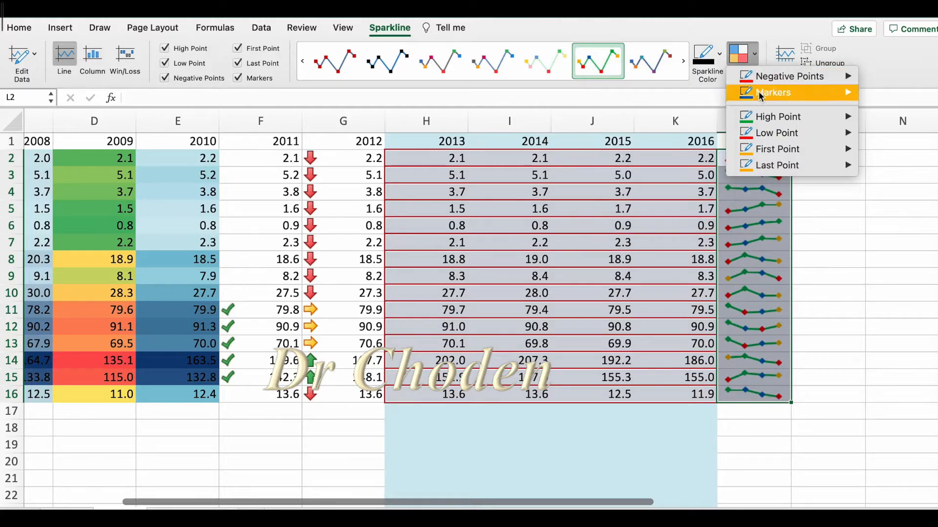
left_click(728, 170)
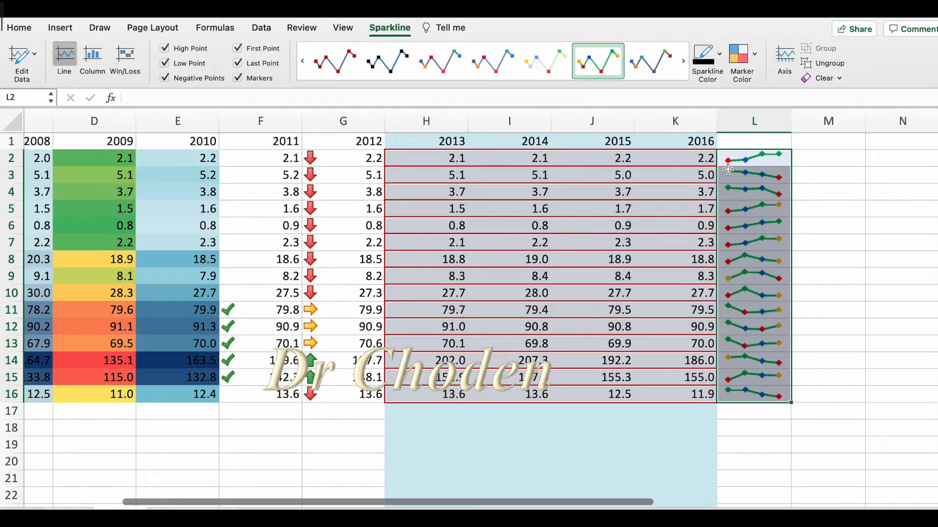
Color the line sparklines' negative points red and their high points dark blue.
left_click(739, 61)
mouse_move(765, 74)
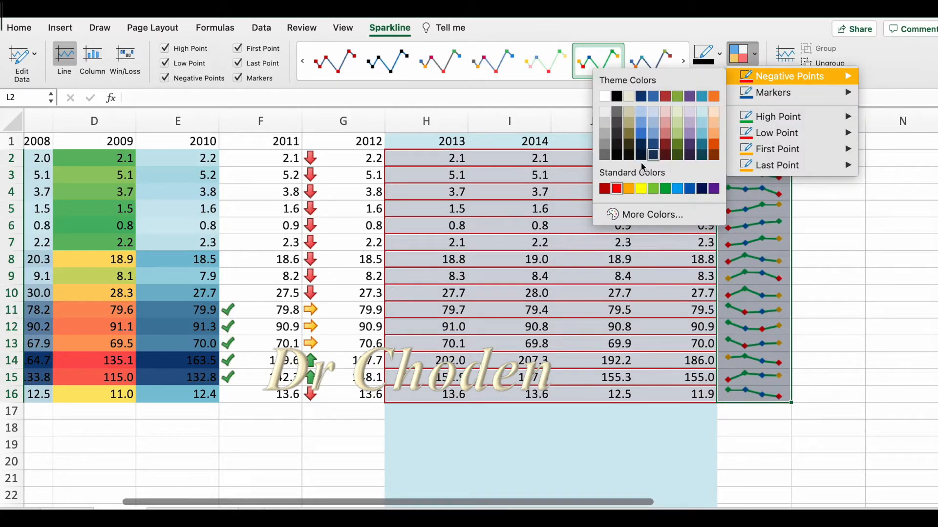
left_click(617, 189)
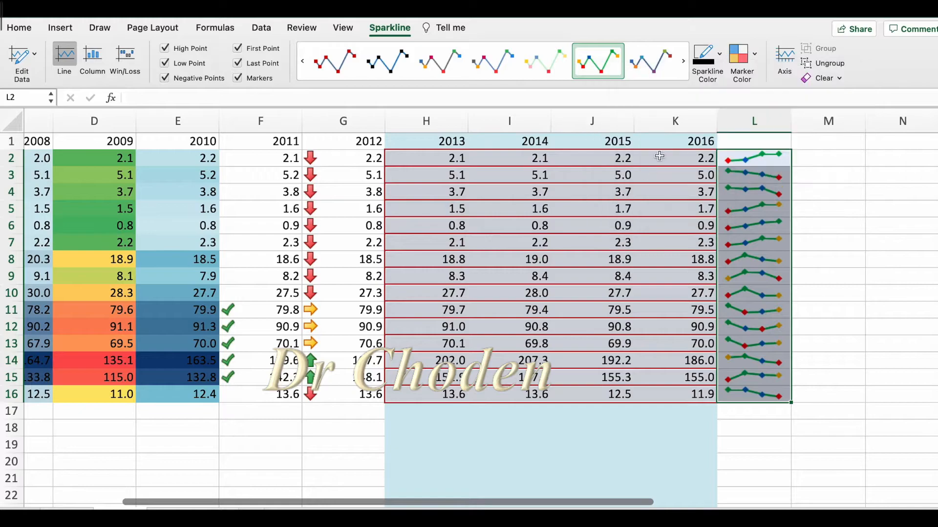
left_click(752, 59)
mouse_move(771, 117)
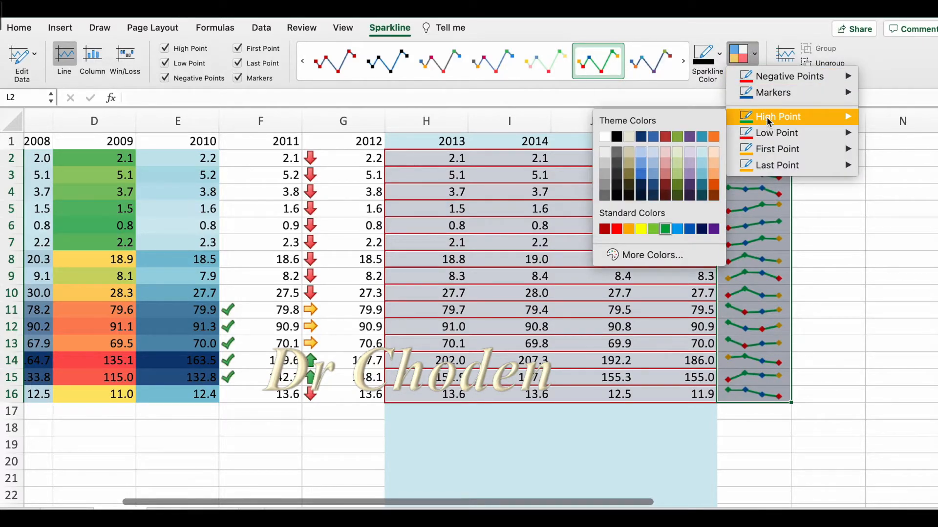
left_click(640, 137)
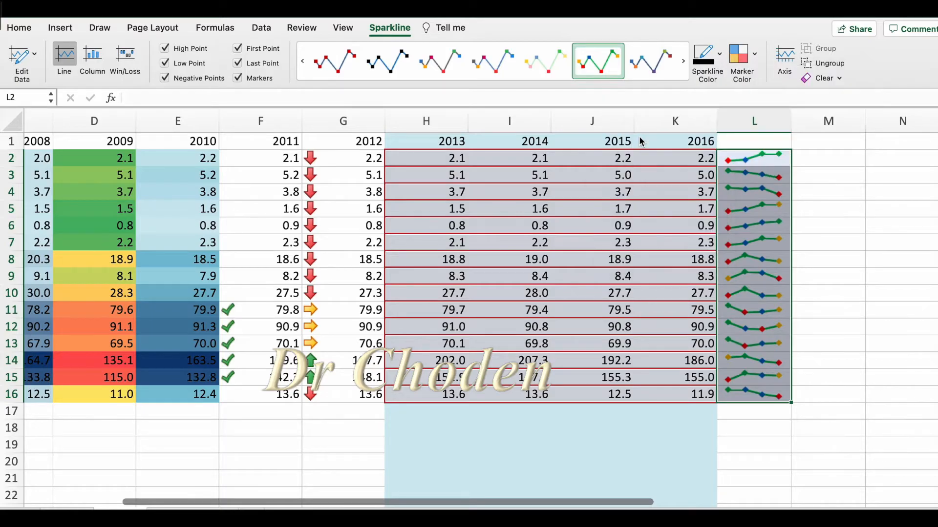
Set the line color of the sparklines in L2:L16 to yellow.
left_click(756, 55)
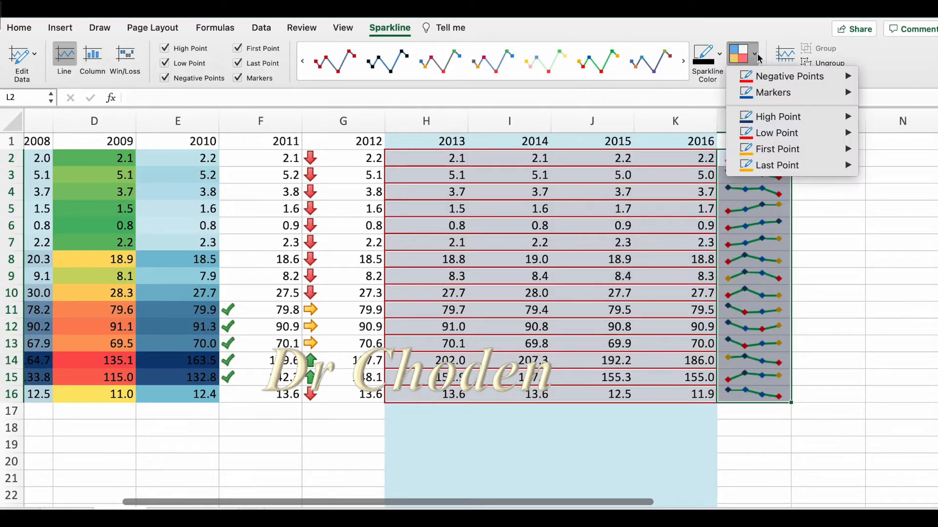
left_click(721, 55)
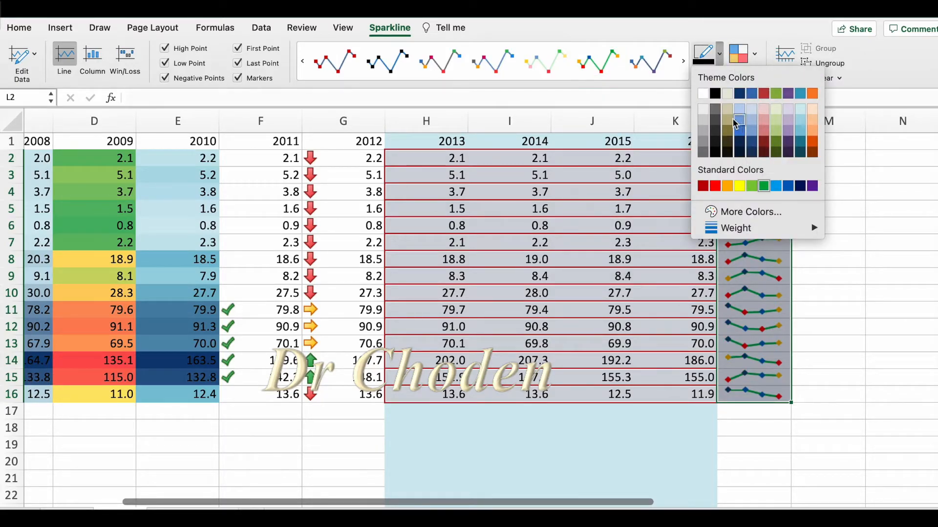
left_click(740, 187)
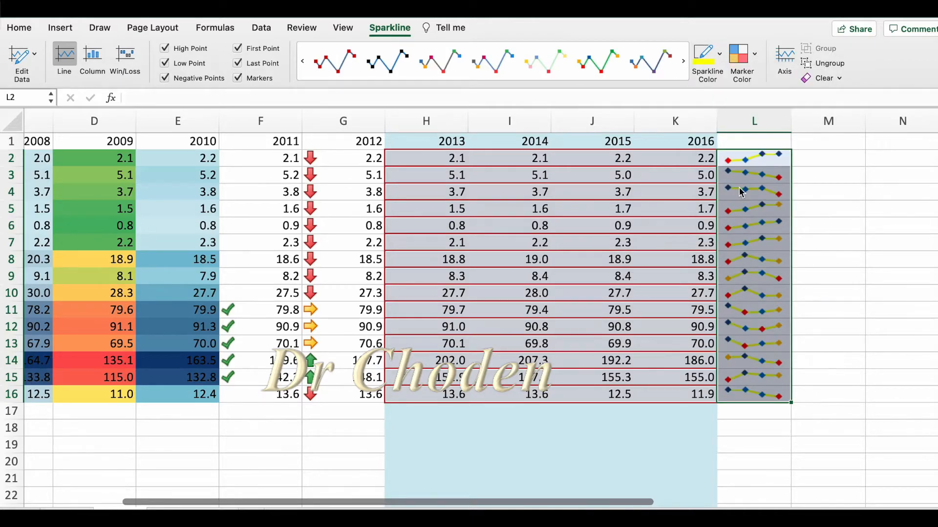
Insert column sparklines in M2:M16 from the 2013 to 2016 data range H2:K16.
left_click(812, 167)
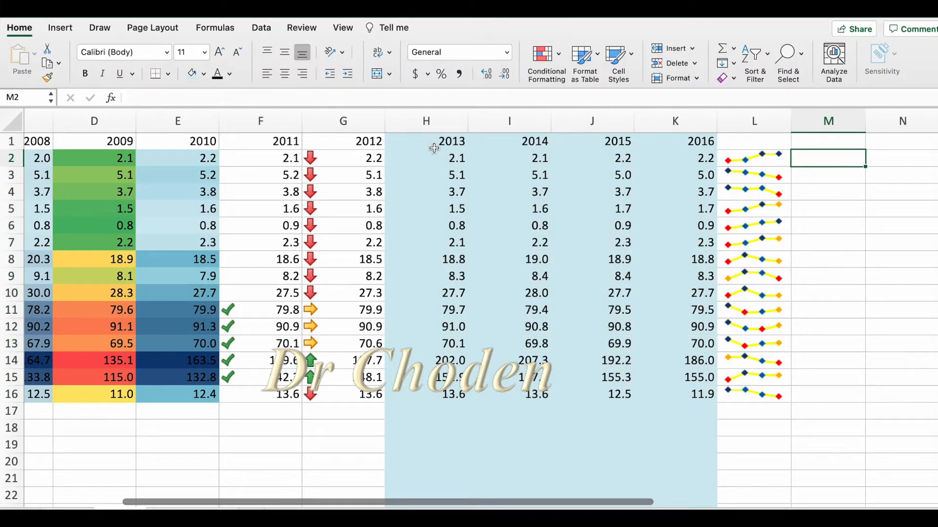
left_click(59, 27)
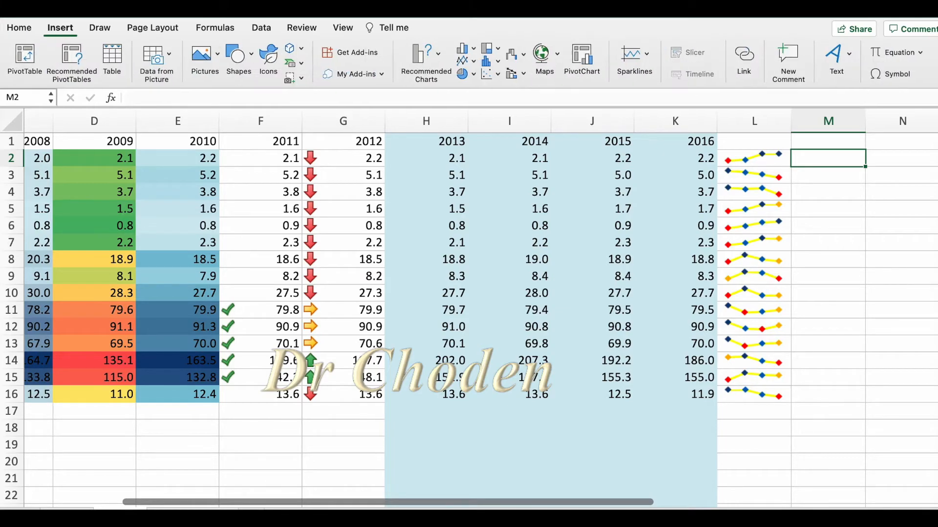
left_click(648, 55)
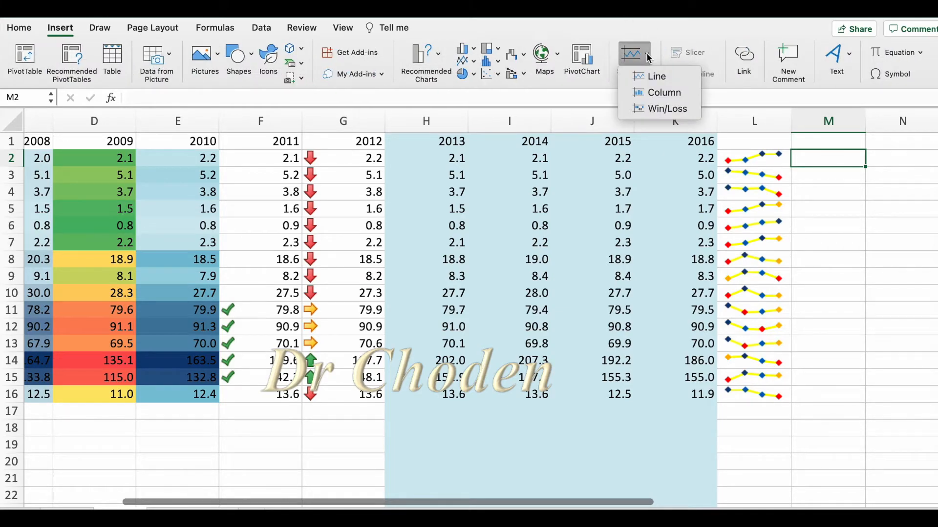
left_click(670, 91)
left_click_drag(514, 104, 240, 244)
left_click_drag(411, 157, 676, 393)
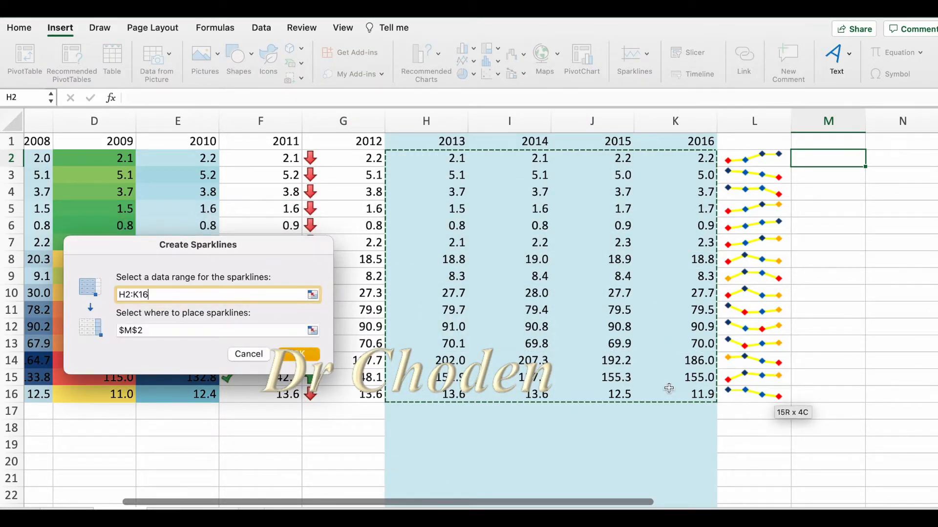
left_click(167, 326)
key("BackSpace")
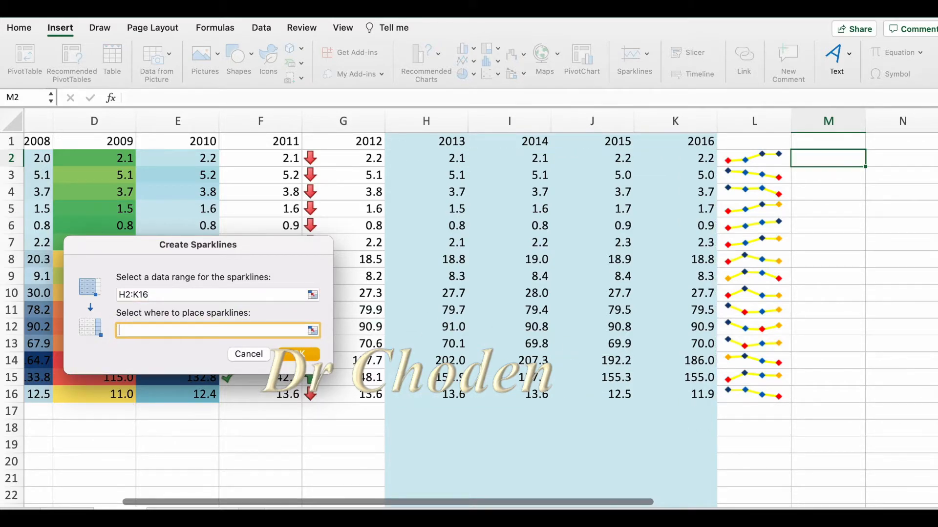
left_click_drag(813, 157, 817, 394)
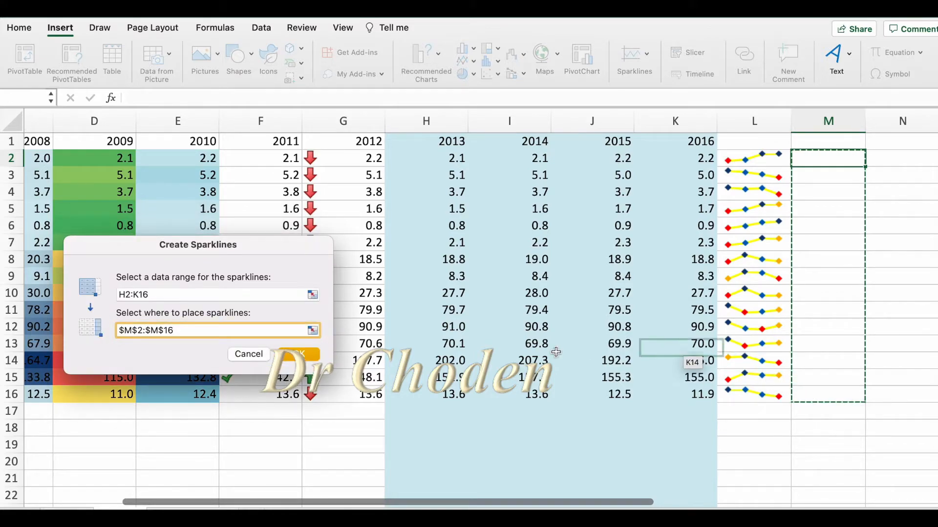
left_click(298, 355)
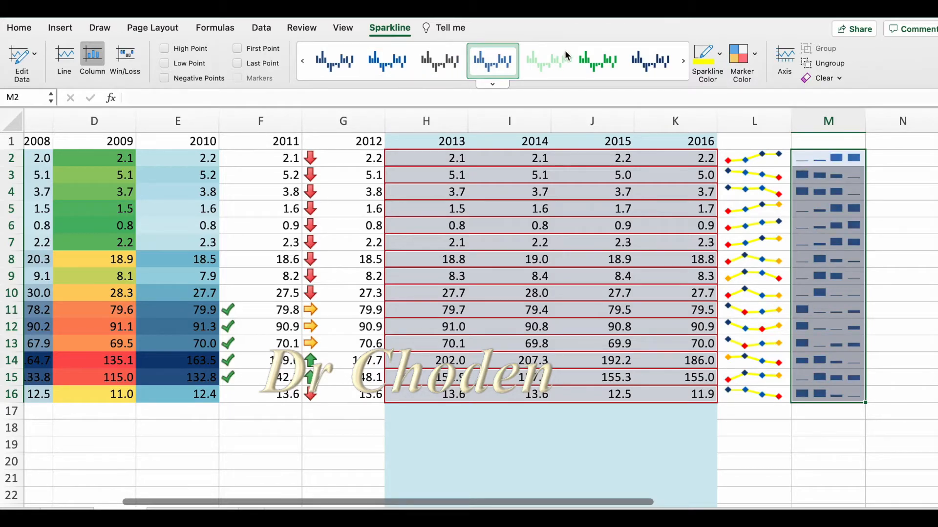
Restyle the column sparklines in M2:M16, trying dark blue, lighter blue and yellow before choosing the aqua theme color.
left_click(649, 57)
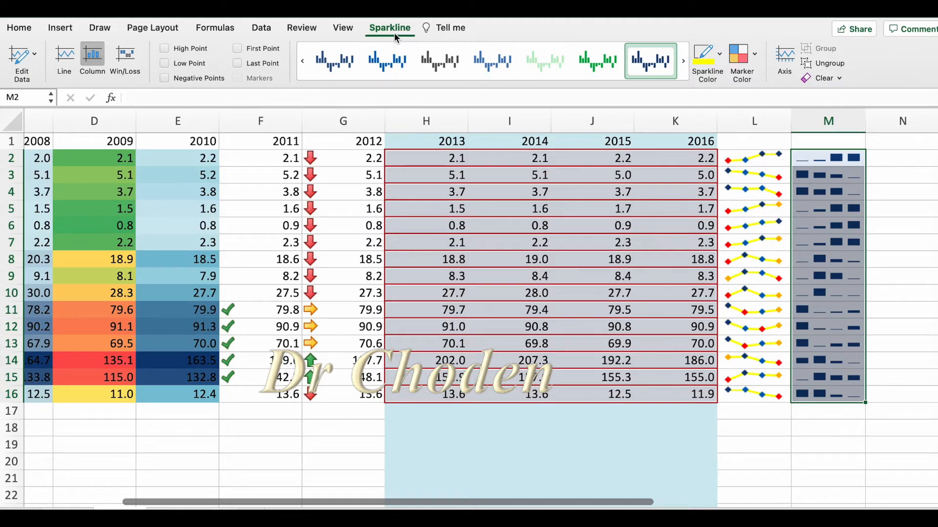
left_click(255, 451)
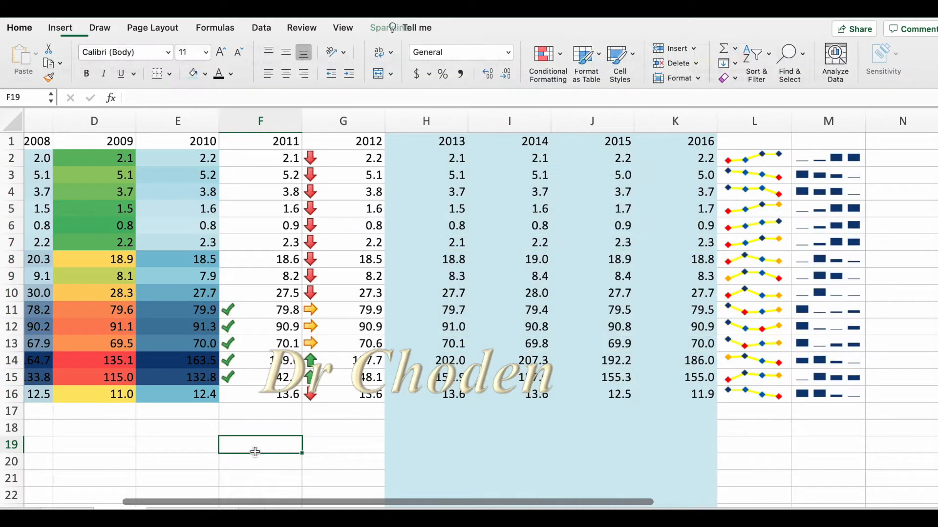
left_click(834, 159)
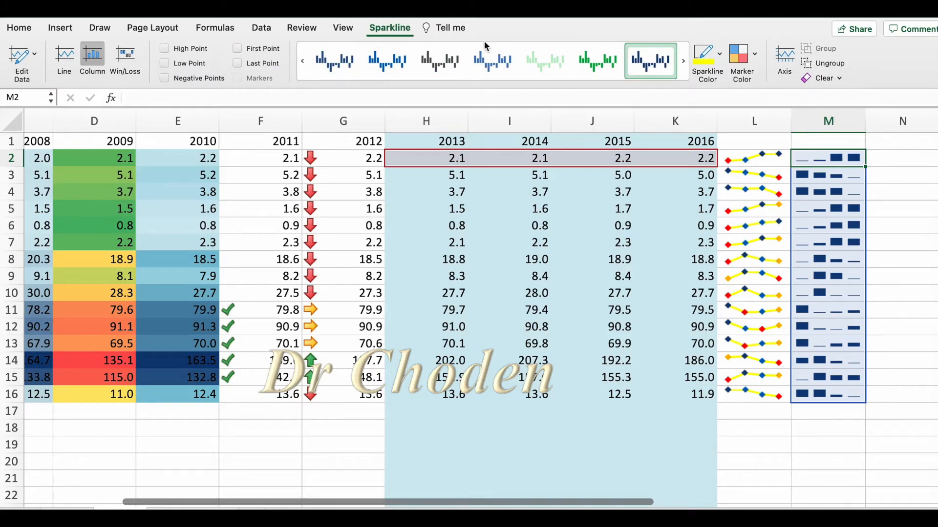
left_click(497, 60)
left_click(706, 54)
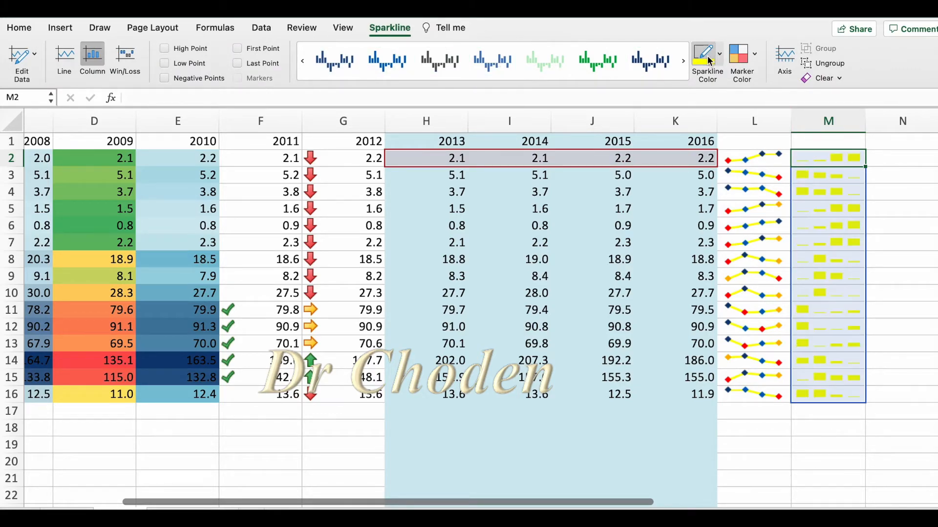
left_click(720, 54)
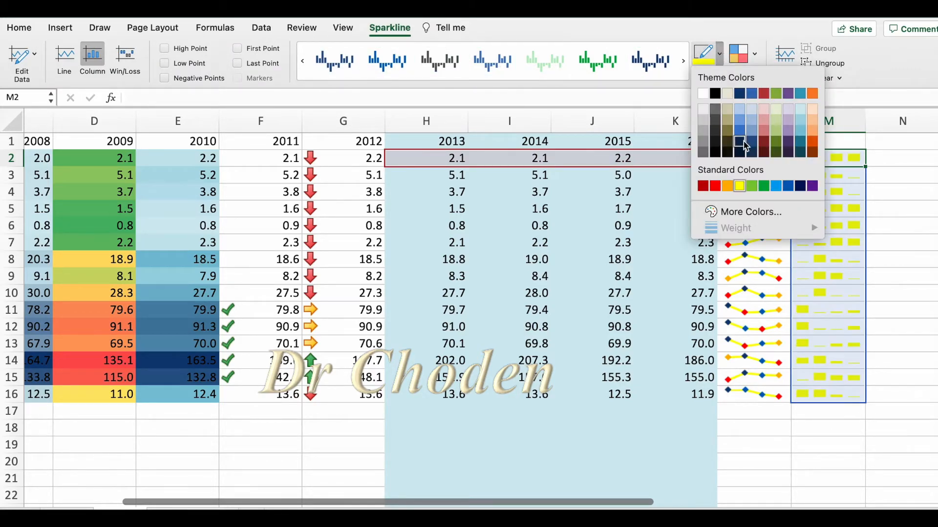
left_click(800, 93)
Color the column sparklines' negative points red and mark the high, low, first and last points in M2:M16.
left_click(755, 55)
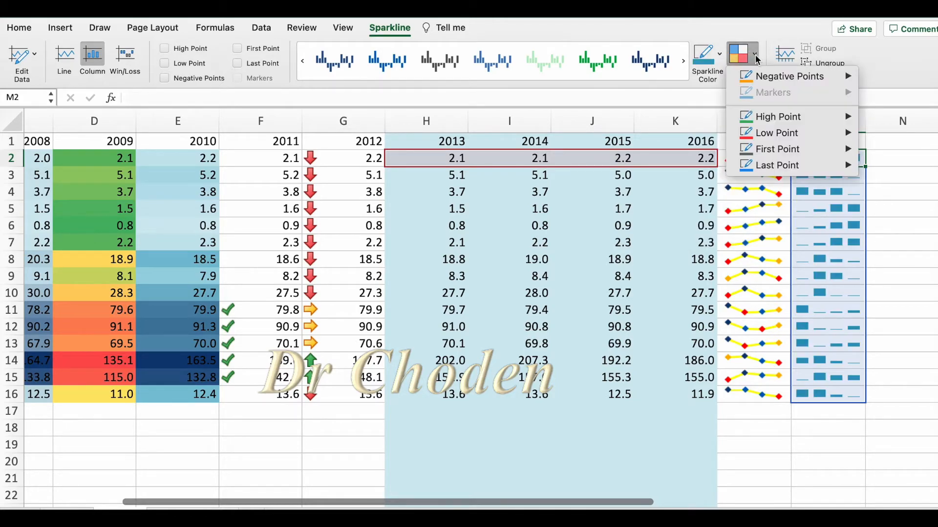
mouse_move(764, 73)
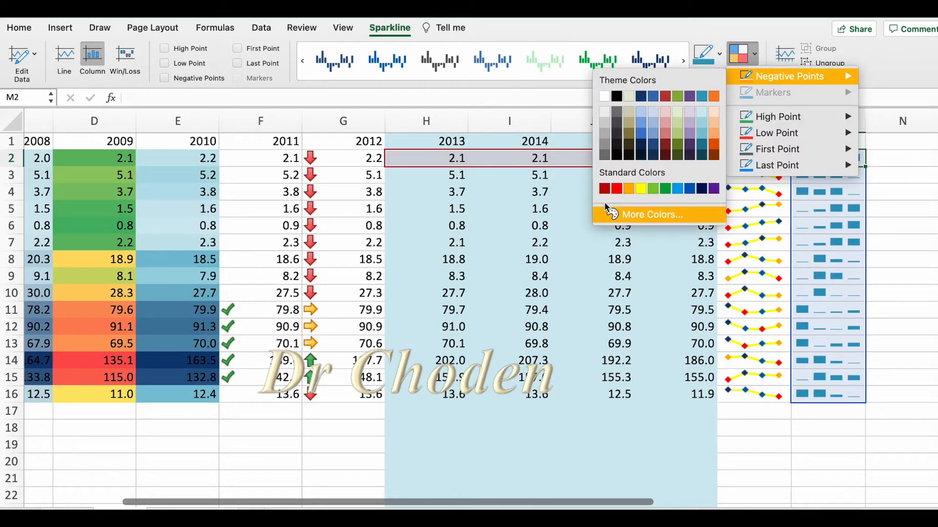
left_click(618, 190)
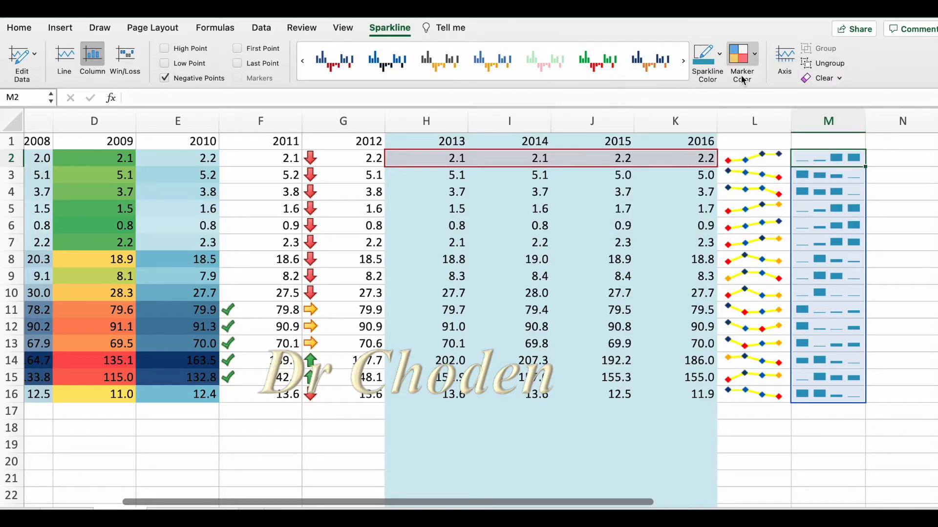
left_click(165, 49)
left_click(165, 64)
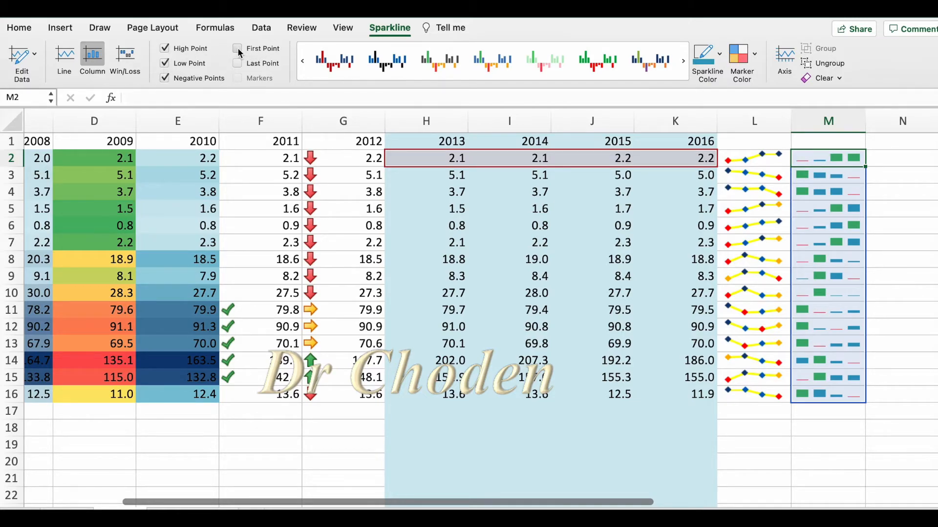
left_click(238, 64)
left_click(746, 426)
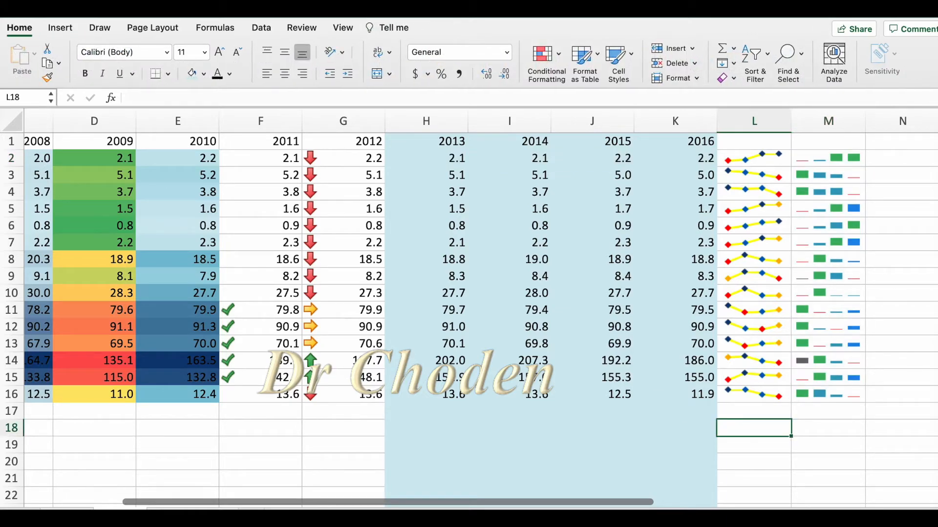
Insert win/loss sparklines in N2:N16 from the 2013 to 2016 data range H2:K16.
left_click(65, 33)
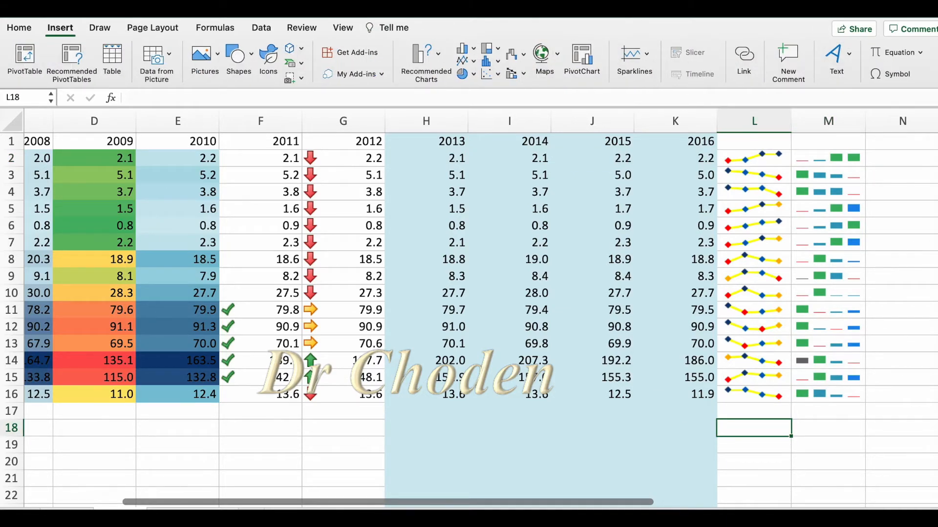
left_click(634, 53)
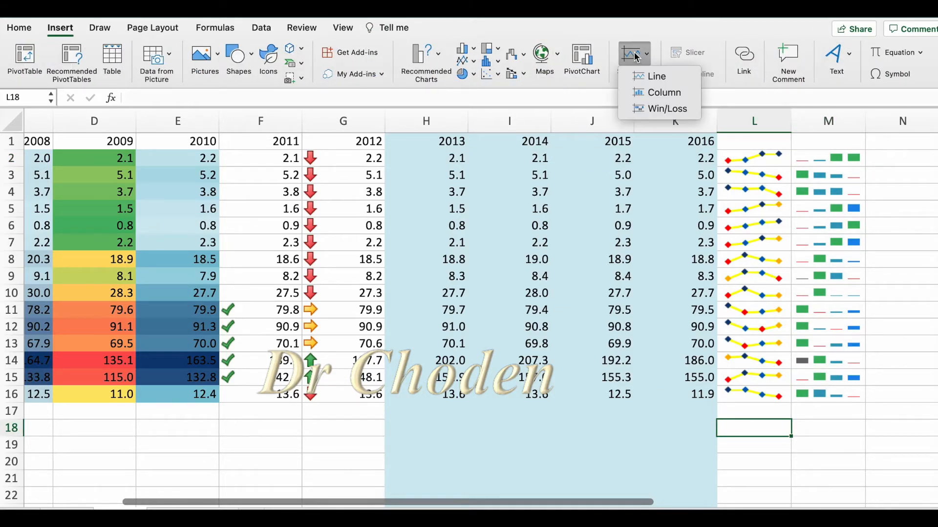
left_click(650, 109)
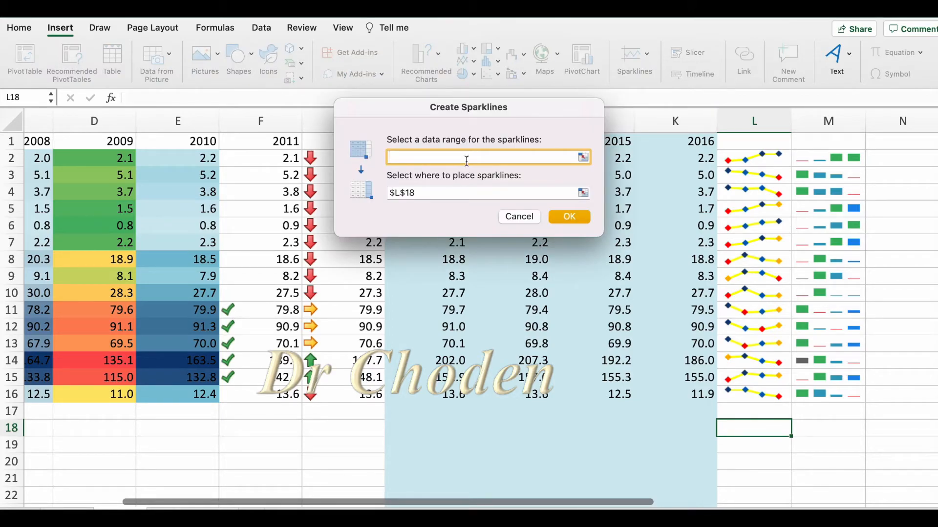
left_click_drag(515, 127, 257, 160)
left_click_drag(413, 142, 711, 396)
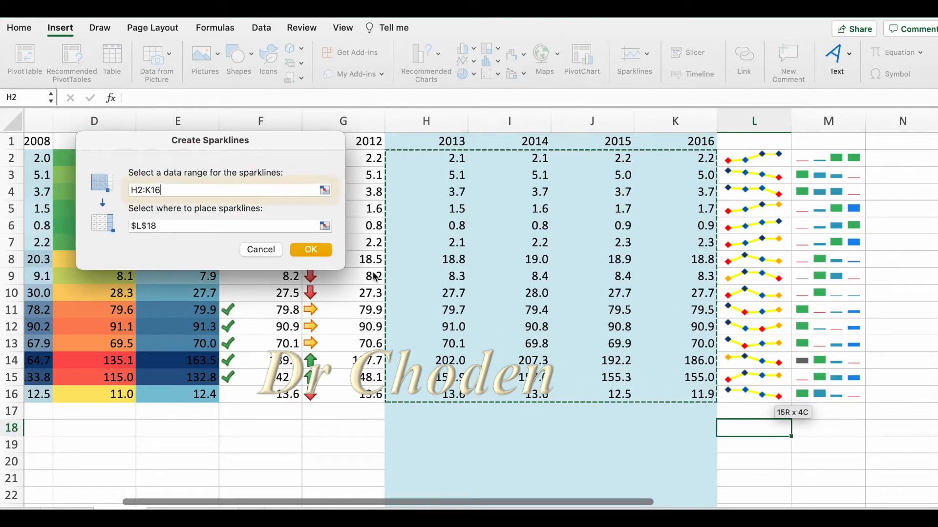
left_click(181, 226)
left_click_drag(181, 225, 108, 225)
key("BackSpace")
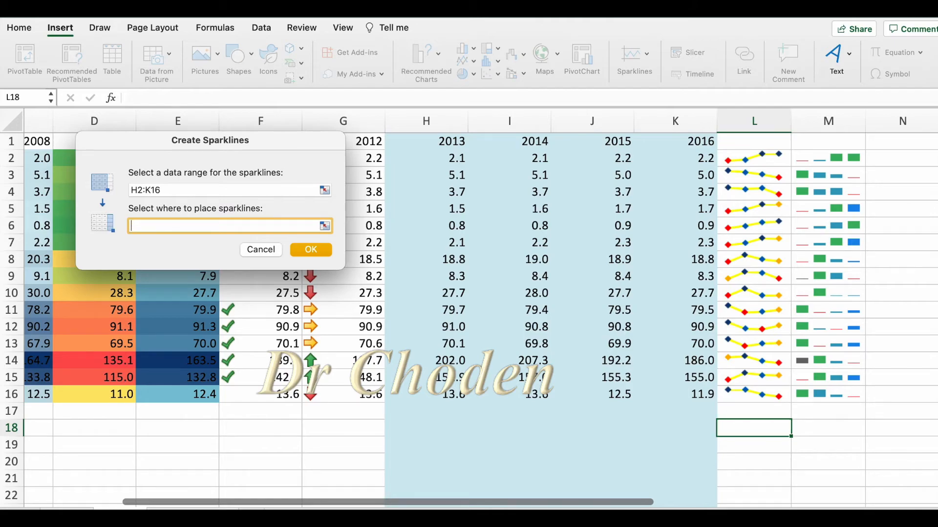
left_click_drag(907, 158, 915, 396)
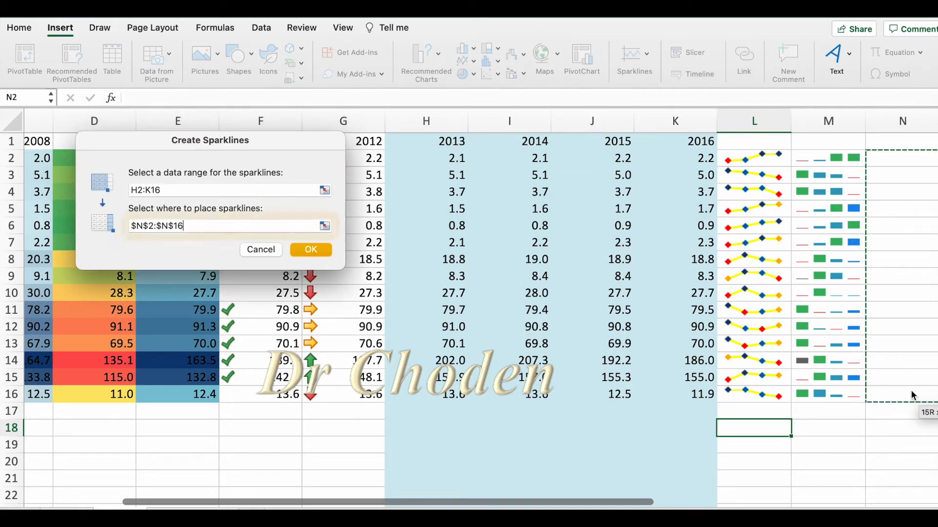
left_click(309, 249)
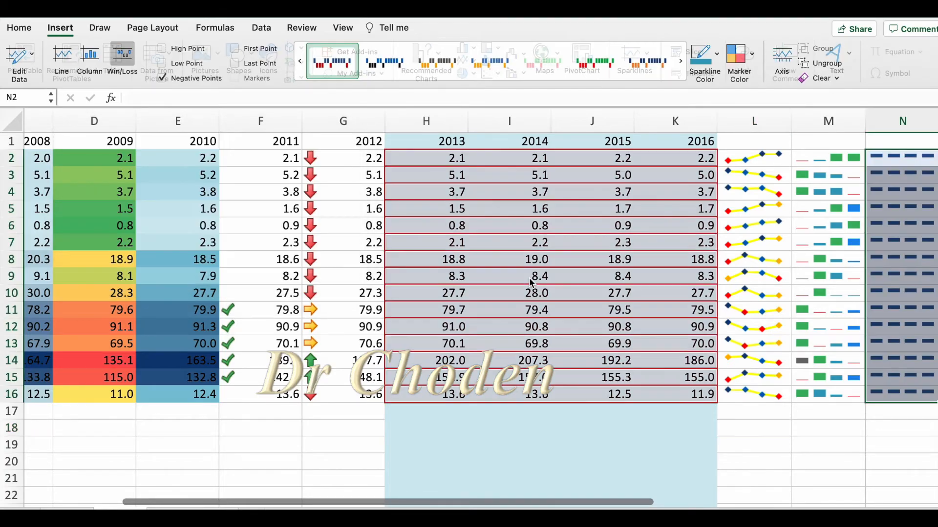
Mark the high and low points of the win/loss sparklines in N2:N16 and color their negative points red.
scroll(531, 282, "right", 5)
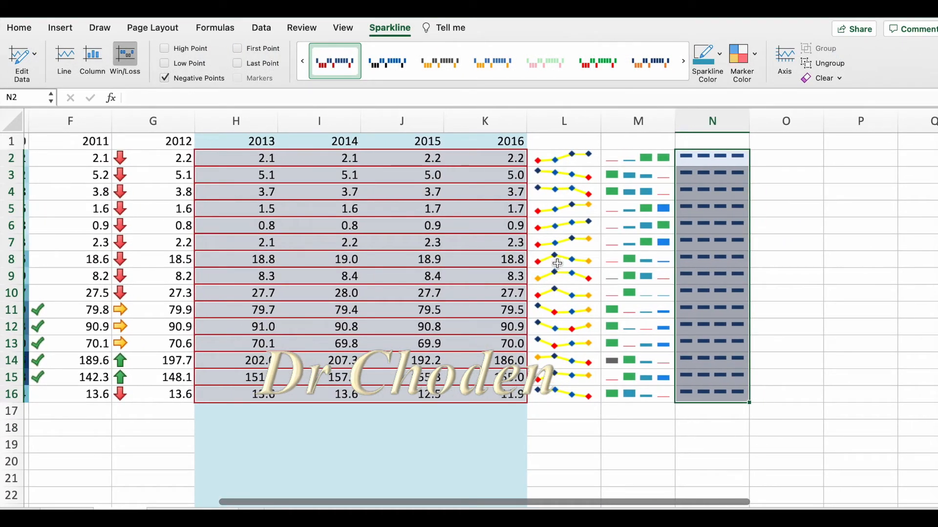
left_click(165, 48)
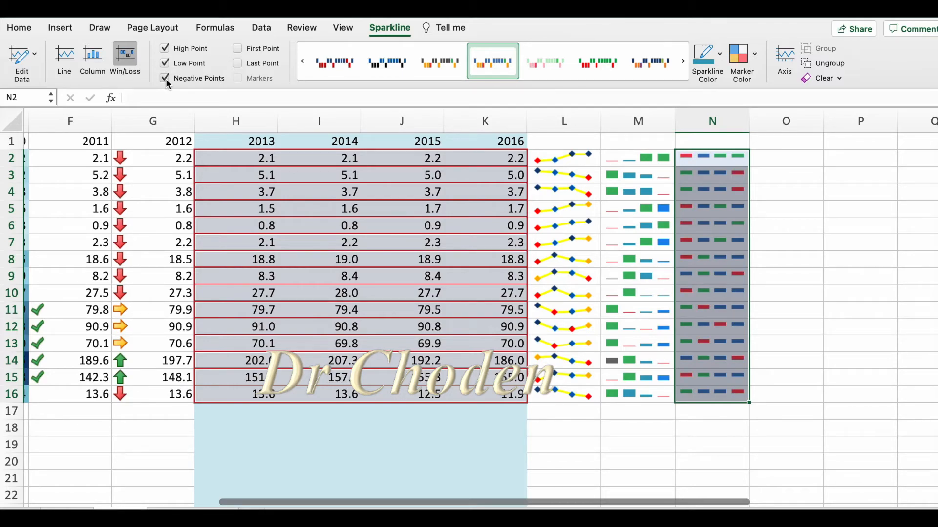
left_click(751, 57)
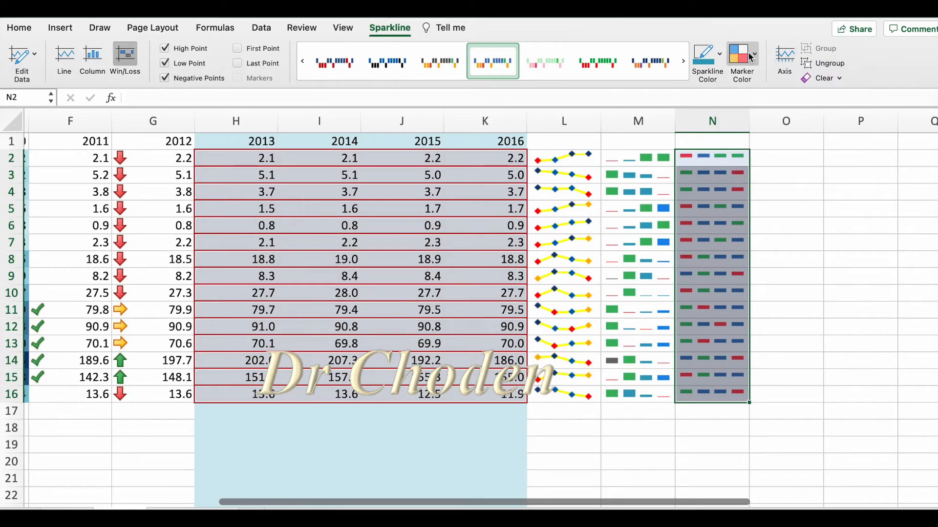
mouse_move(772, 78)
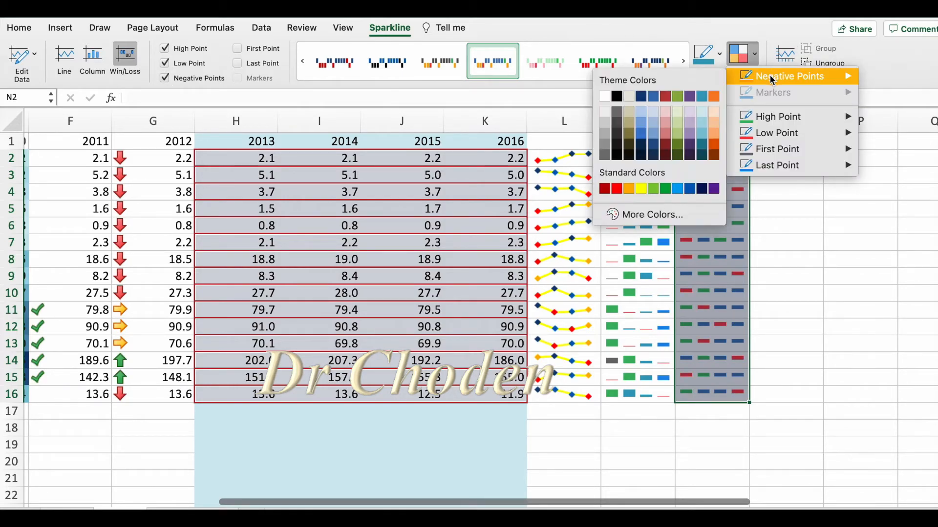
left_click(616, 189)
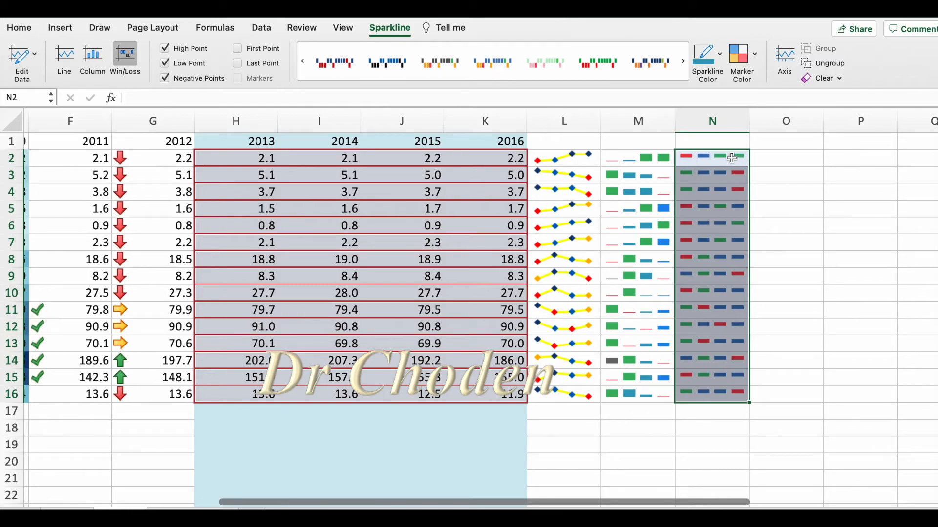
left_click(728, 174)
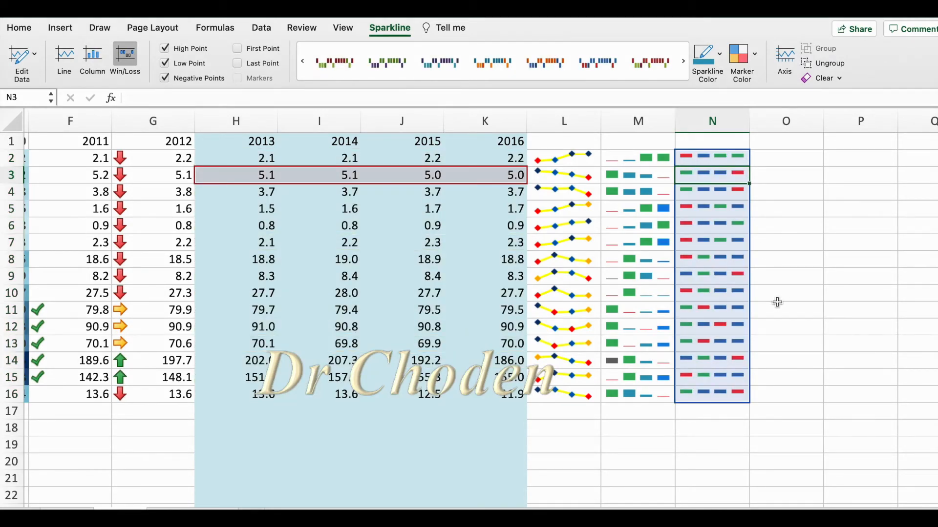
left_click(837, 240)
Clear the entire column sparkline group in M2:M16.
left_click(633, 225)
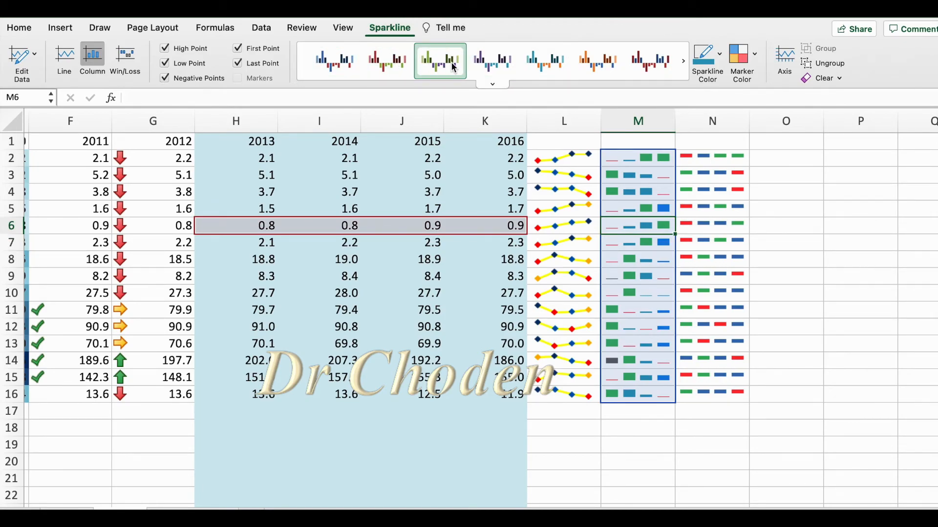
left_click(492, 84)
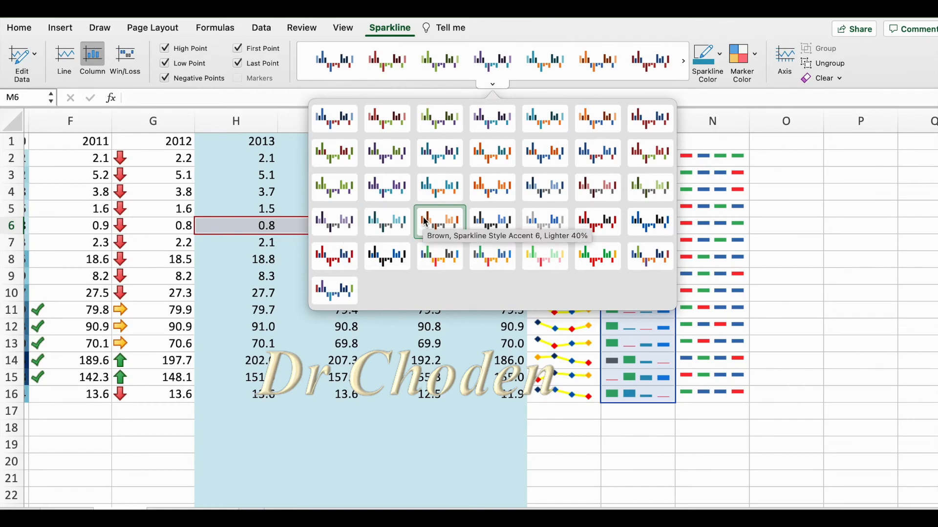
left_click(804, 185)
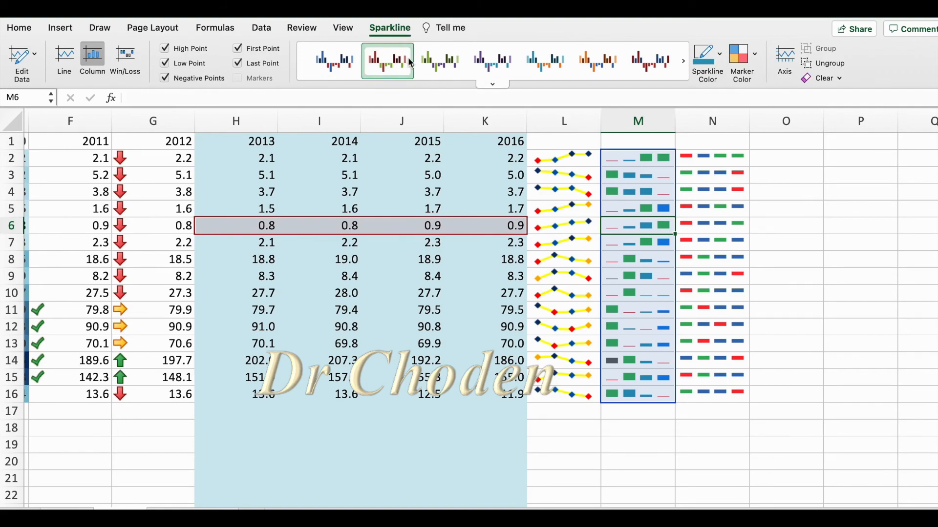
left_click(838, 79)
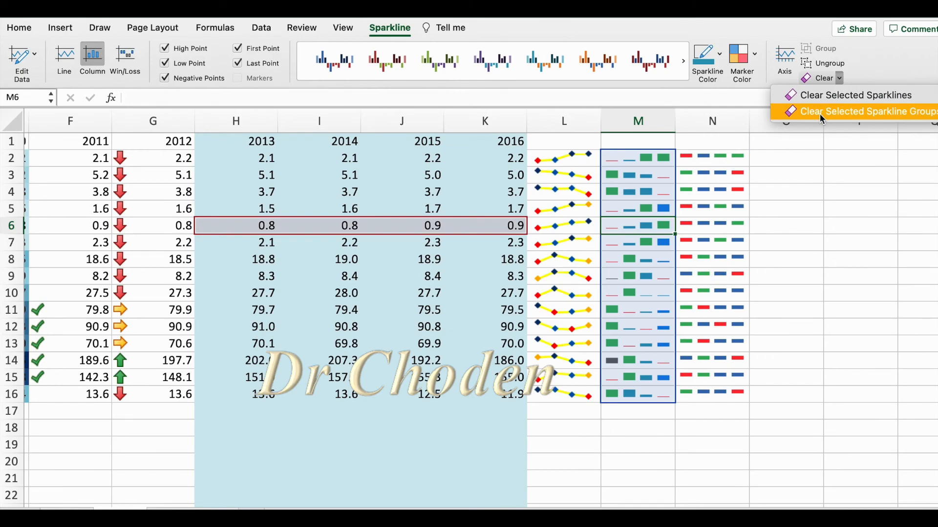
left_click(819, 114)
Clear only the selected win/loss sparkline in cell N4.
left_click(713, 159)
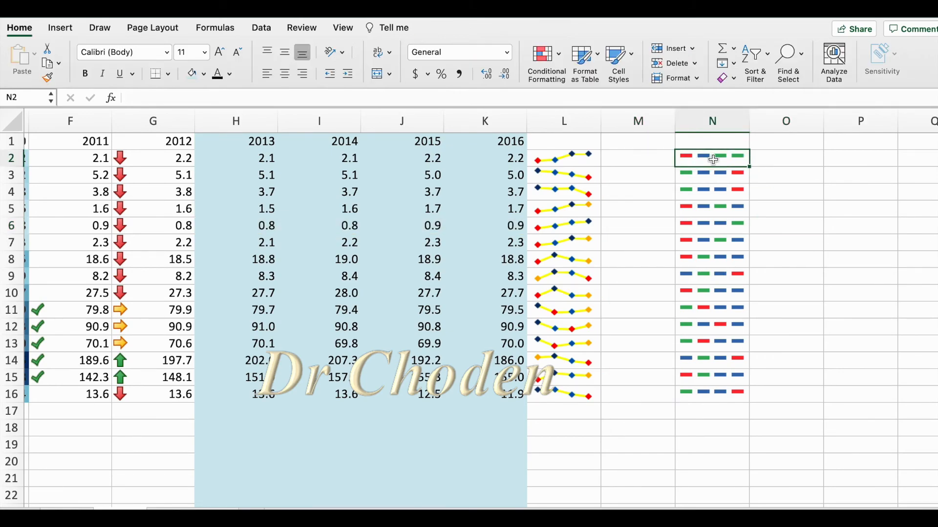
left_click(707, 192)
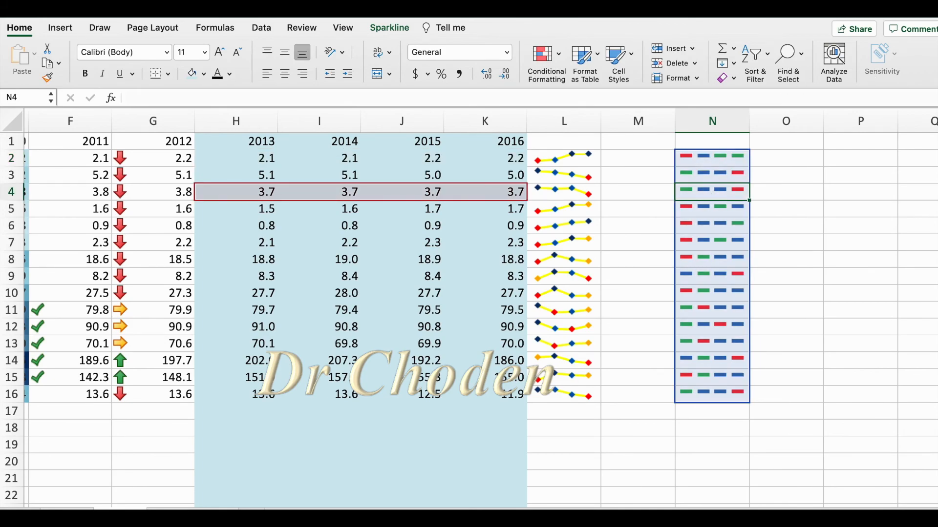
left_click(390, 30)
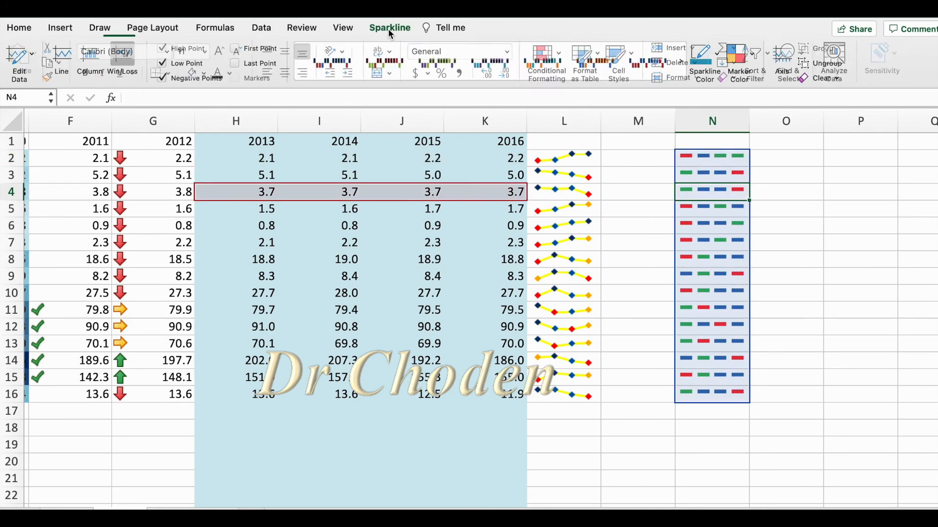
left_click(839, 77)
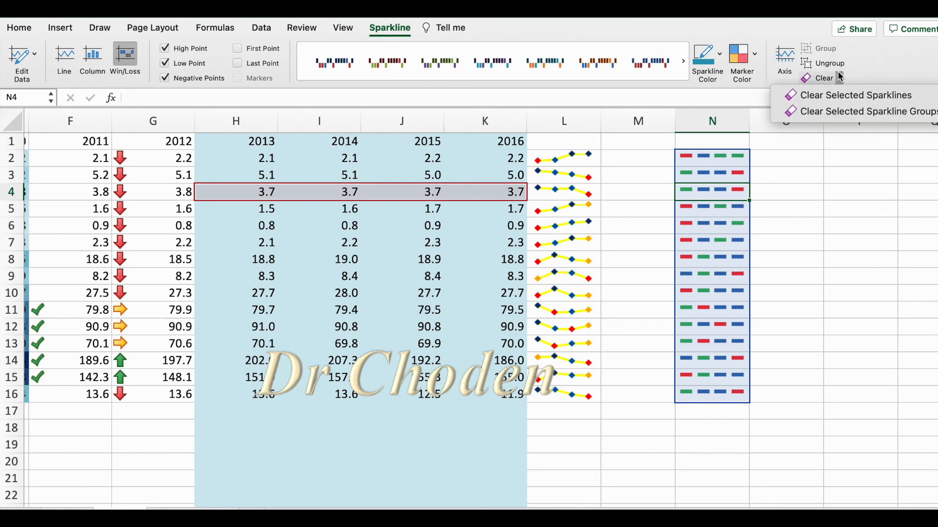
left_click(814, 99)
left_click(784, 216)
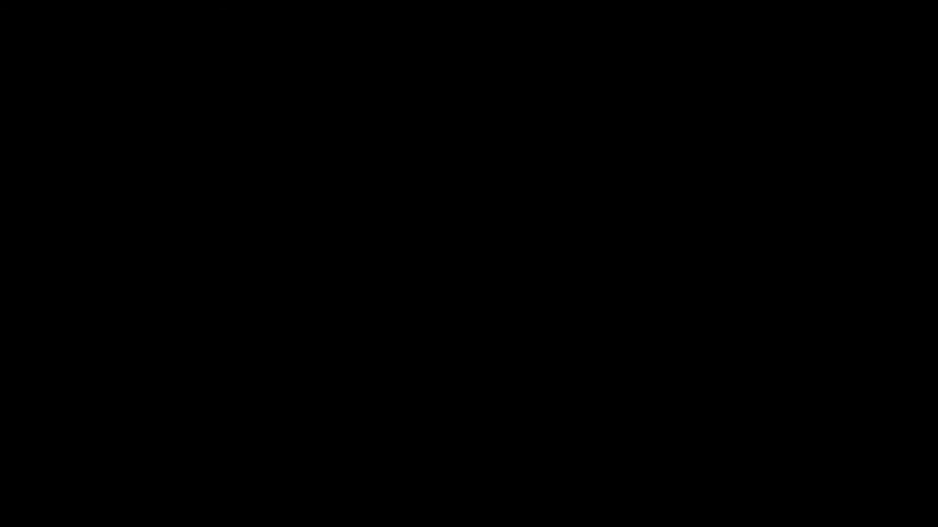